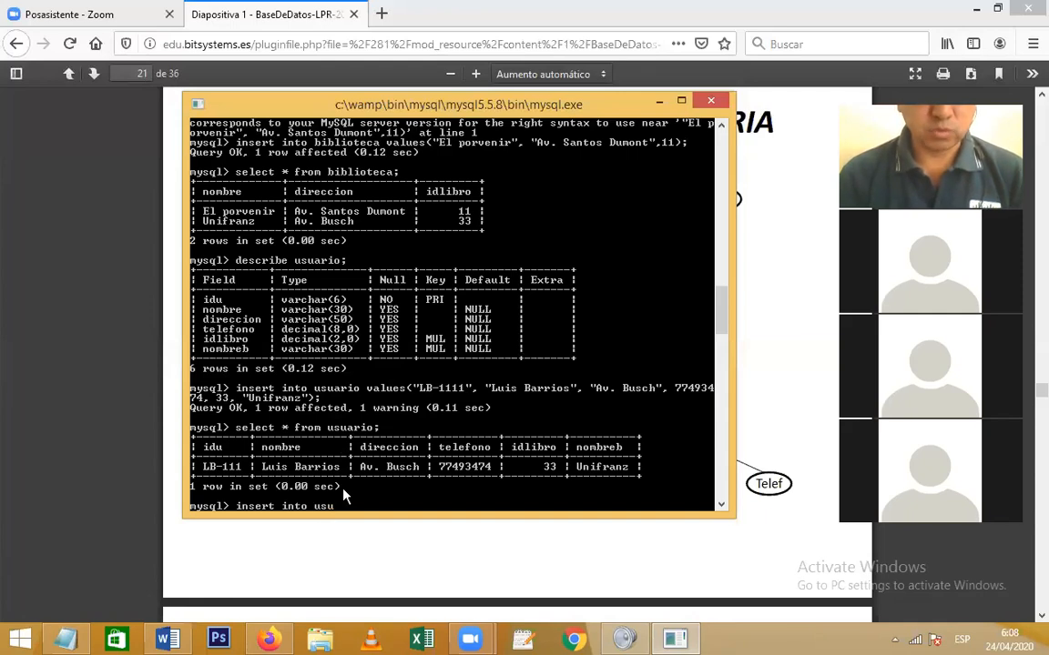
# Type the second usuario insert's quoted values: the new user's ID, full name and street address
pyautogui.write('values()')
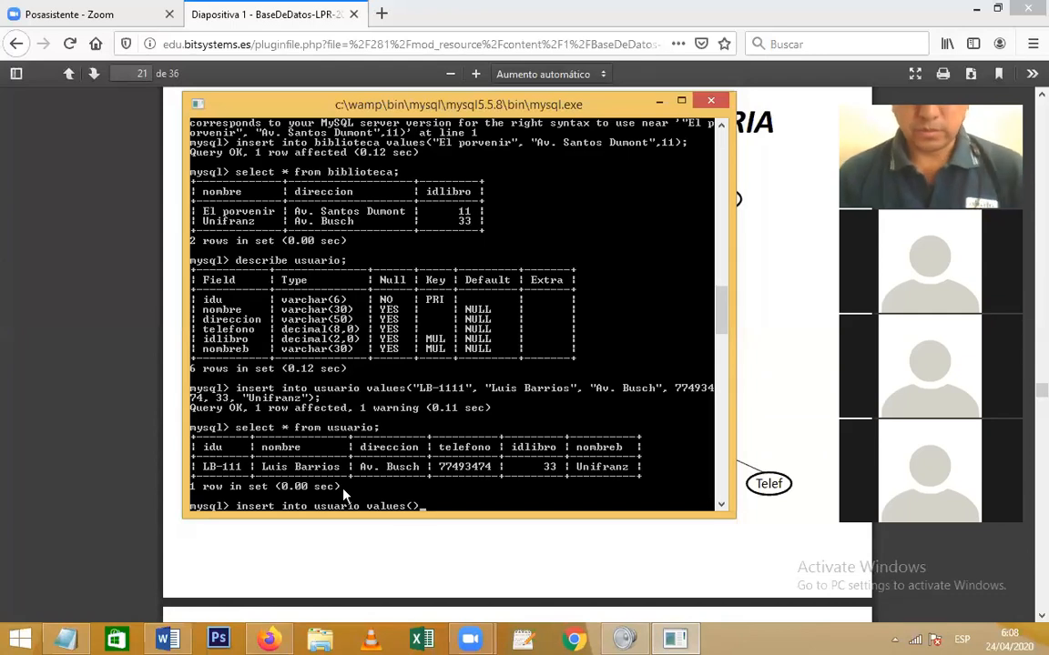
pyautogui.write(';')
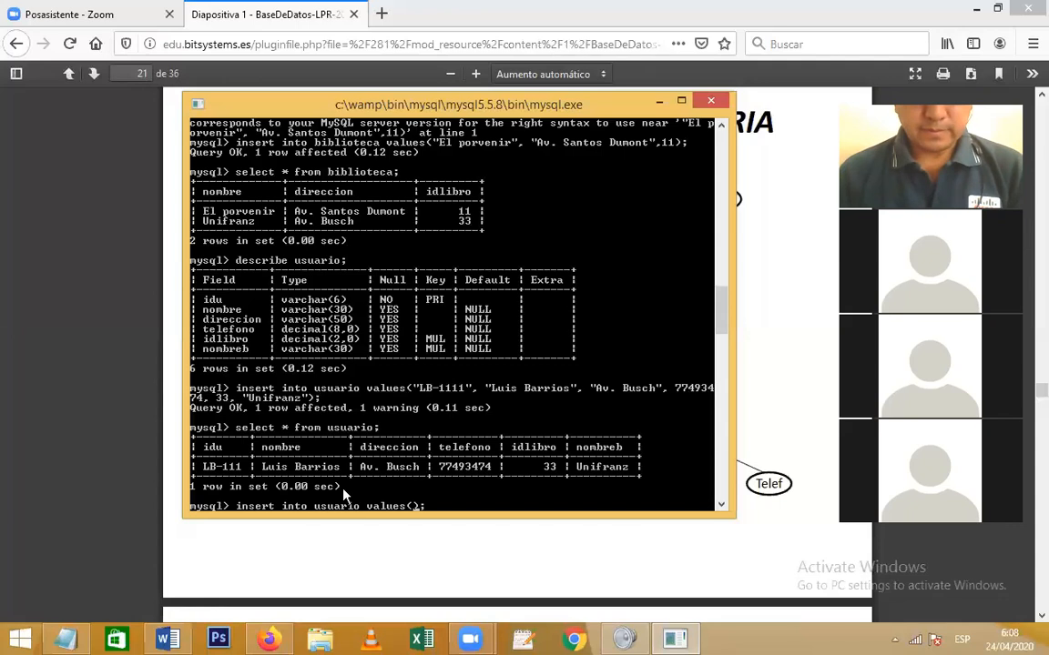
pyautogui.press('Left')
pyautogui.press('Left')
pyautogui.write('""')
pyautogui.press('Left')
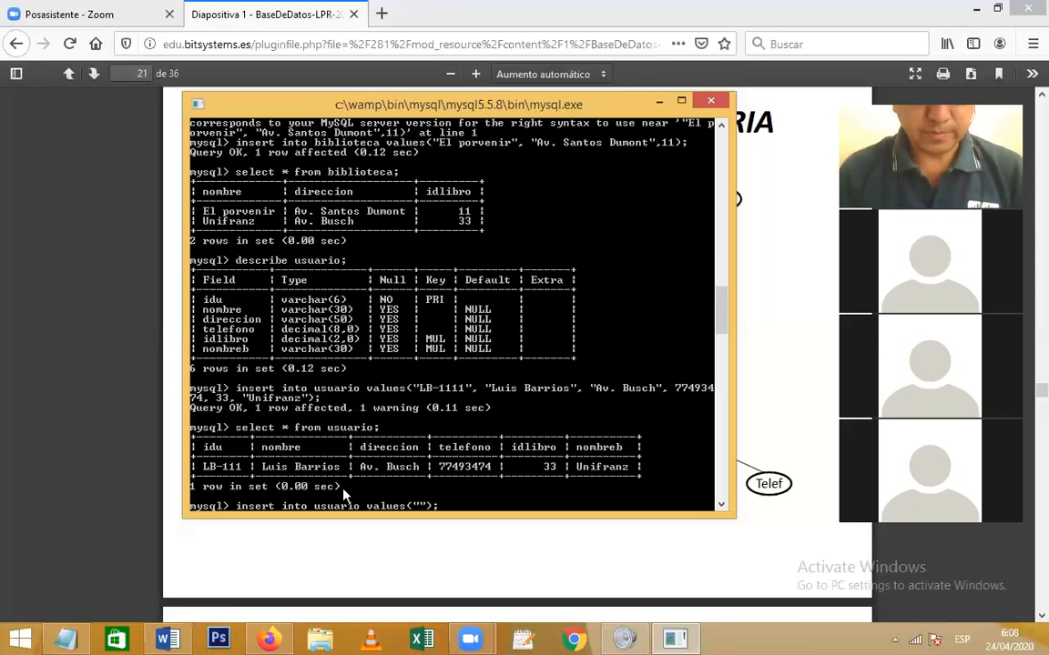
pyautogui.write('J')
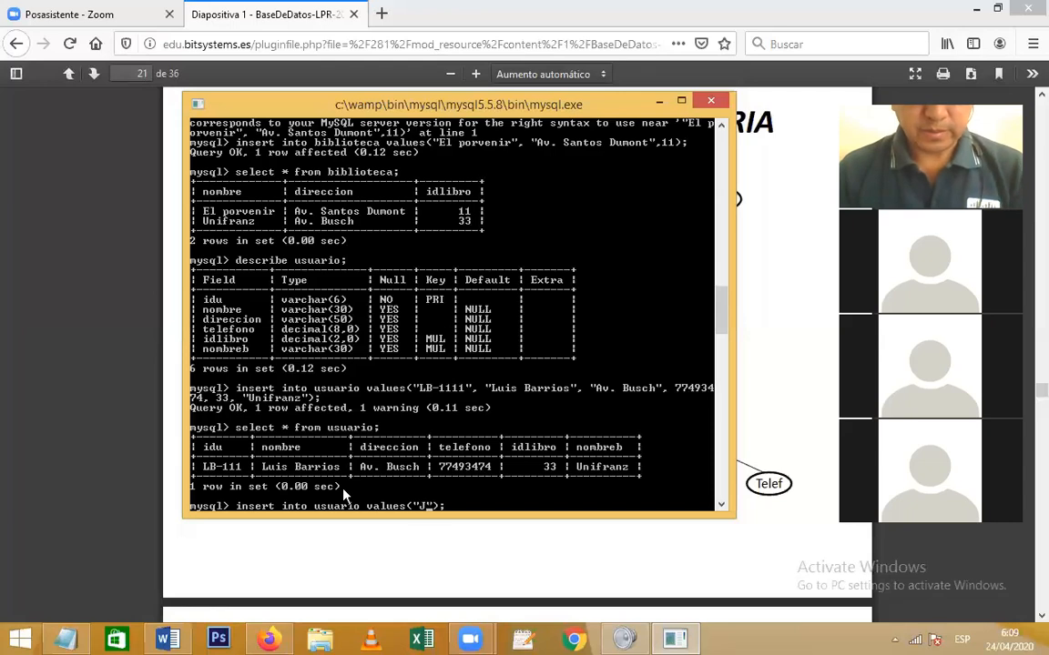
pyautogui.write('P-')
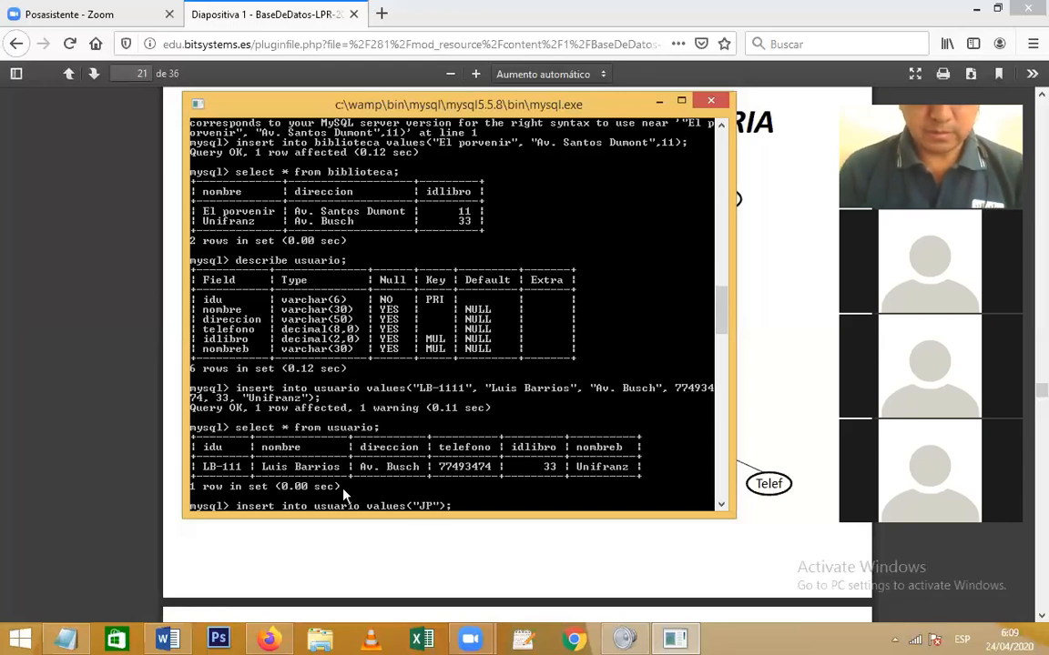
pyautogui.write('222')
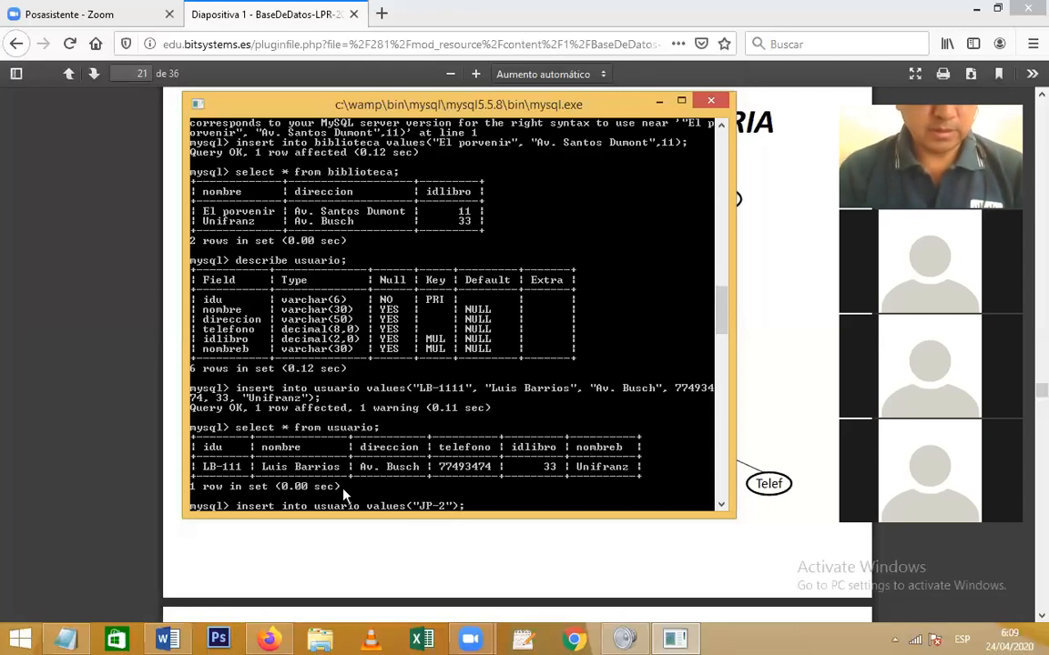
pyautogui.press('Right')
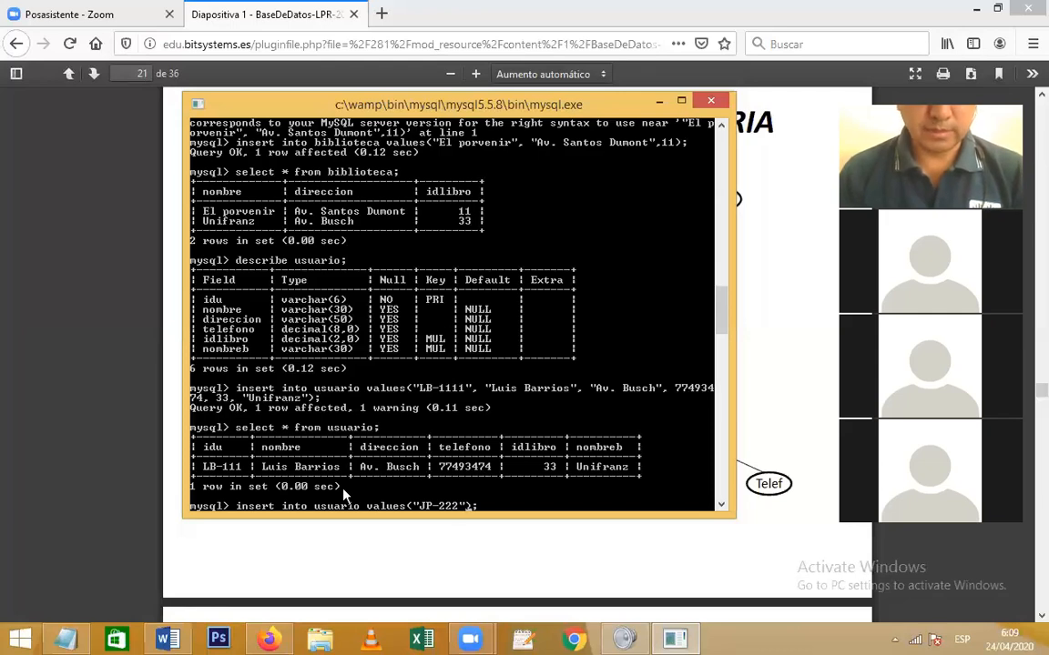
pyautogui.write(', ')
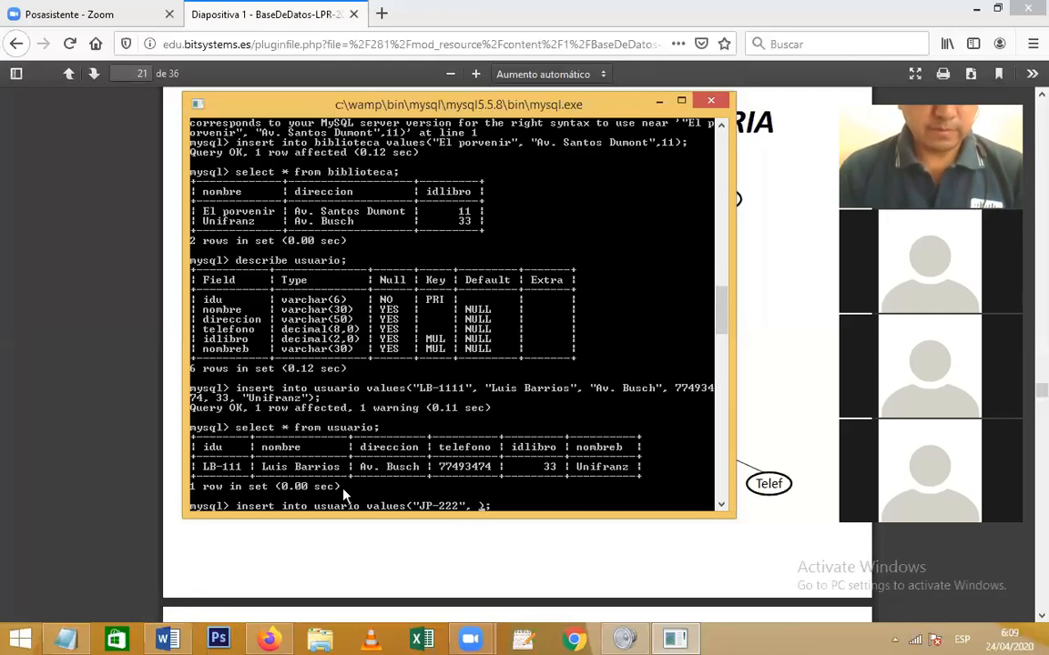
pyautogui.write('"')
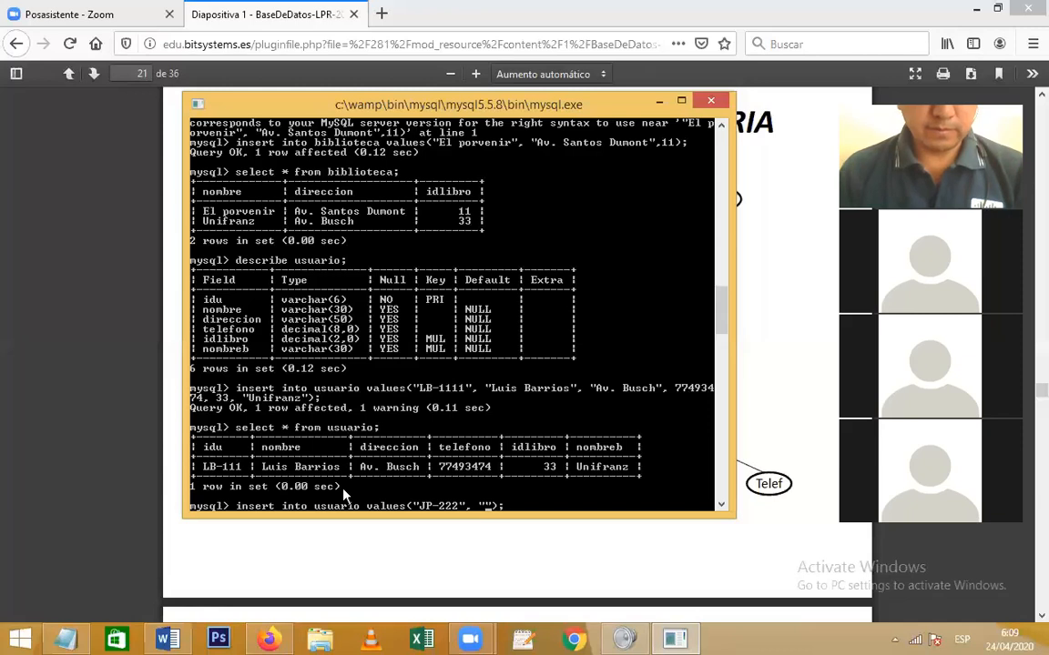
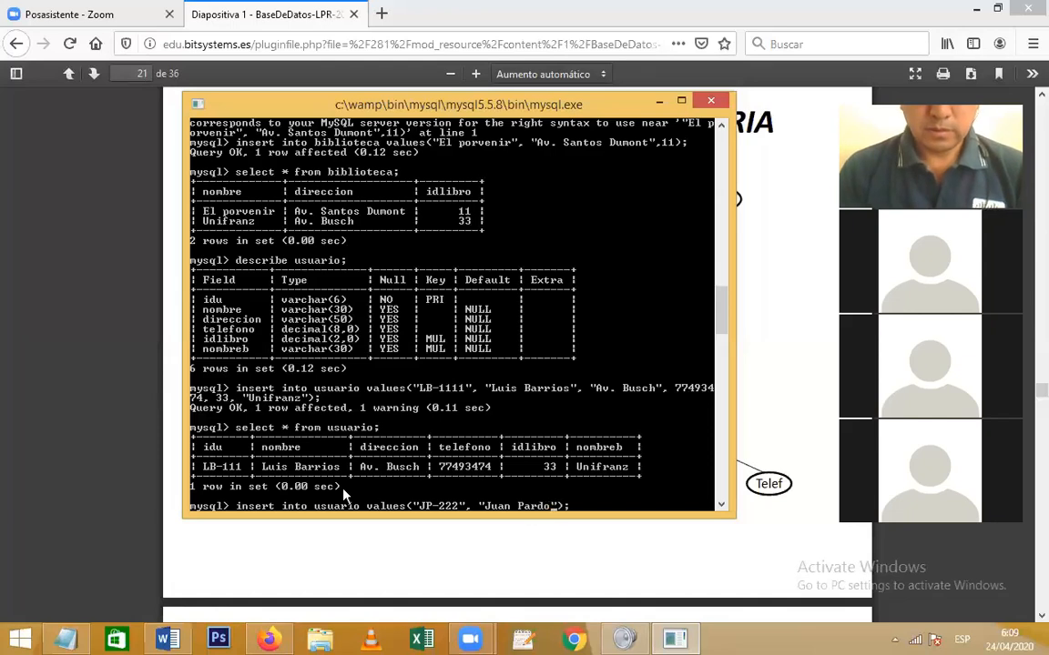
pyautogui.write(',')
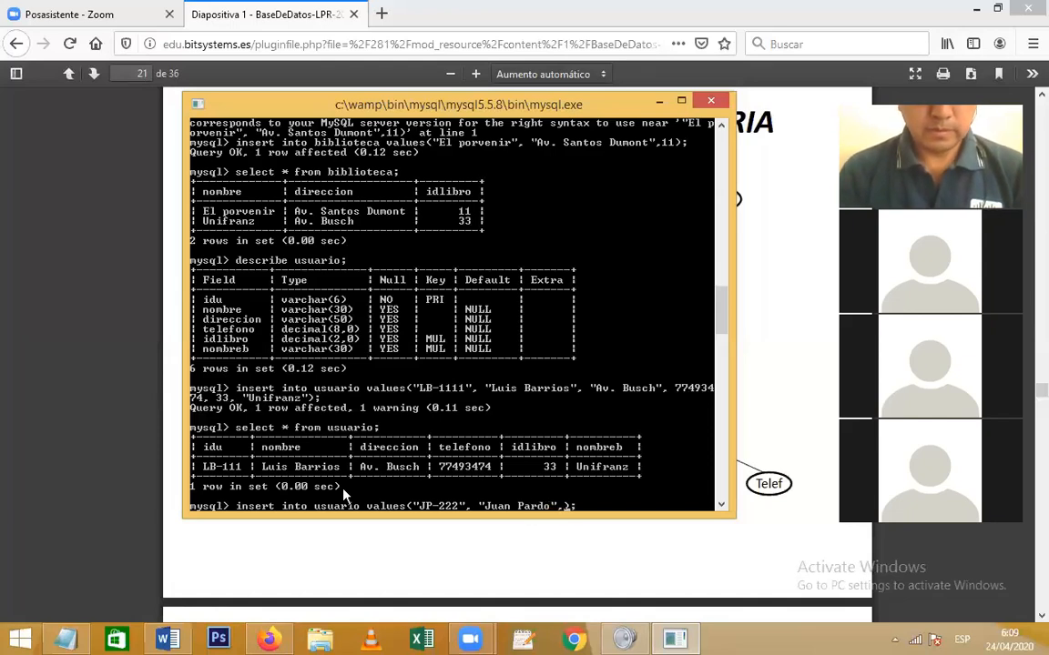
pyautogui.write(' ""')
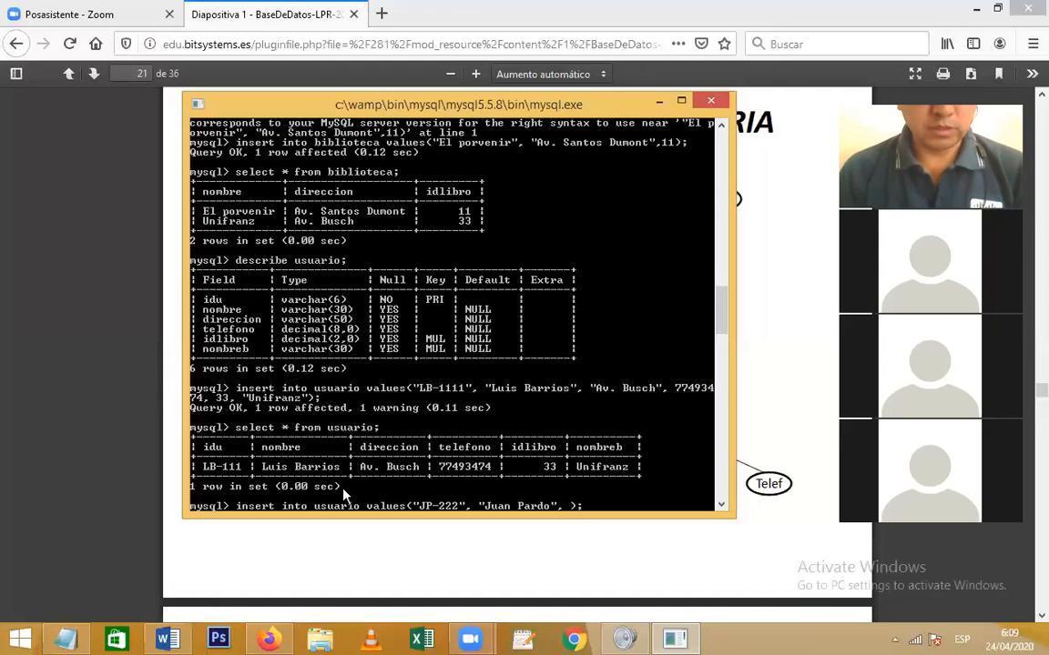
pyautogui.write('Av. ')
pyautogui.write('centenario')
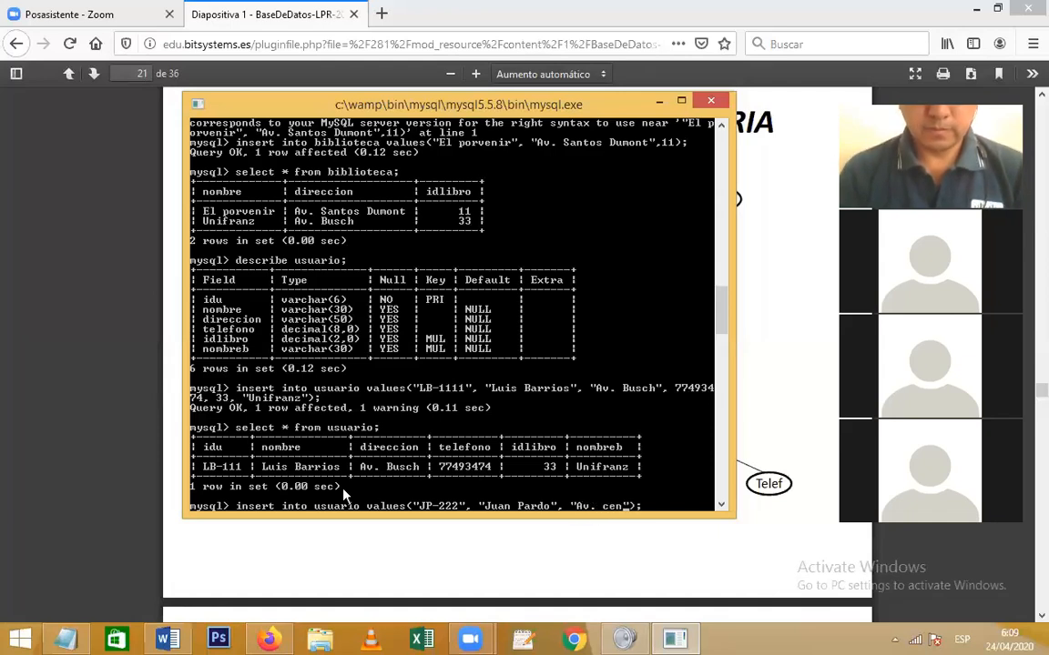
pyautogui.write(', ,')
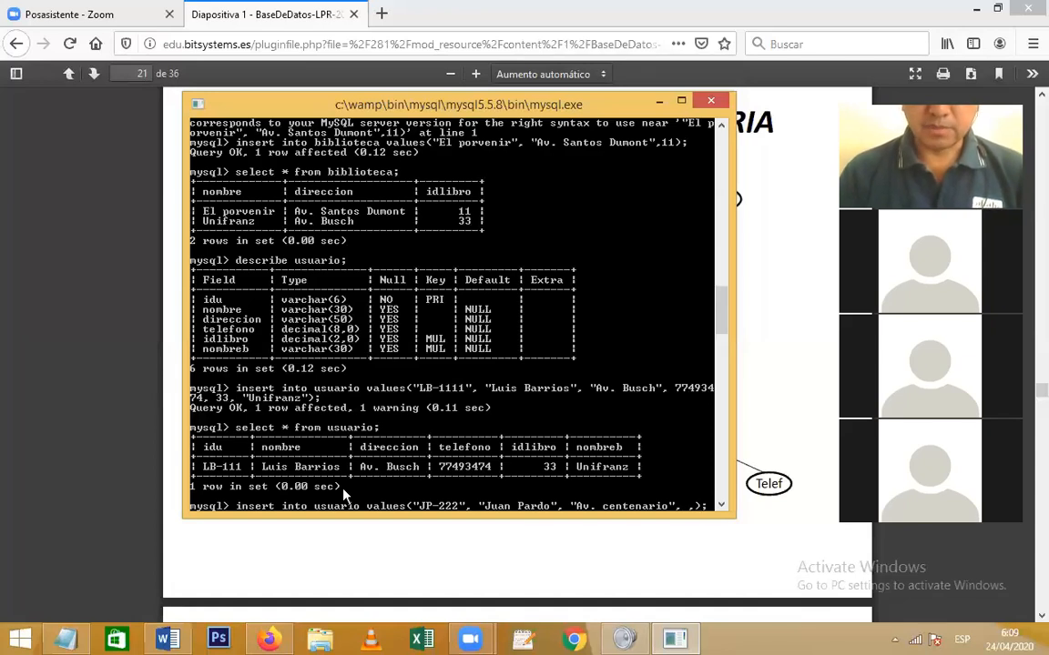
pyautogui.press('Left')
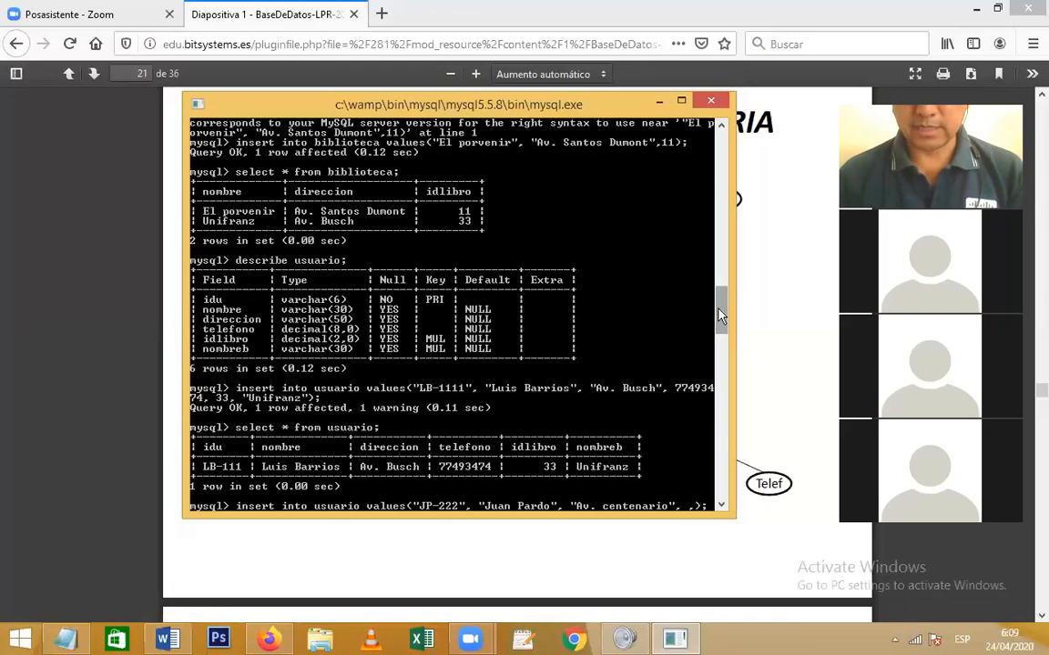
# Finish the usuario values list with the numeric fields and "Unifranz", correcting syntax until it inserts
pyautogui.moveTo(726, 316)
pyautogui.mouseDown()
pyautogui.moveTo(723, 232)
pyautogui.moveTo(726, 355)
pyautogui.moveTo(723, 331)
pyautogui.mouseUp()
pyautogui.write('11,')
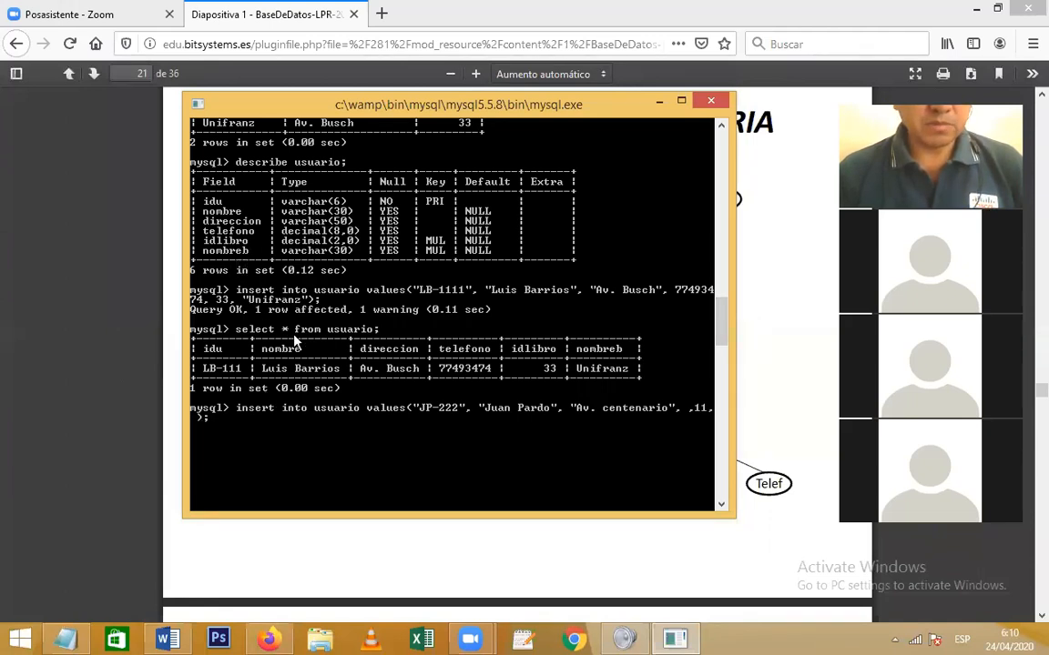
pyautogui.click(725, 350)
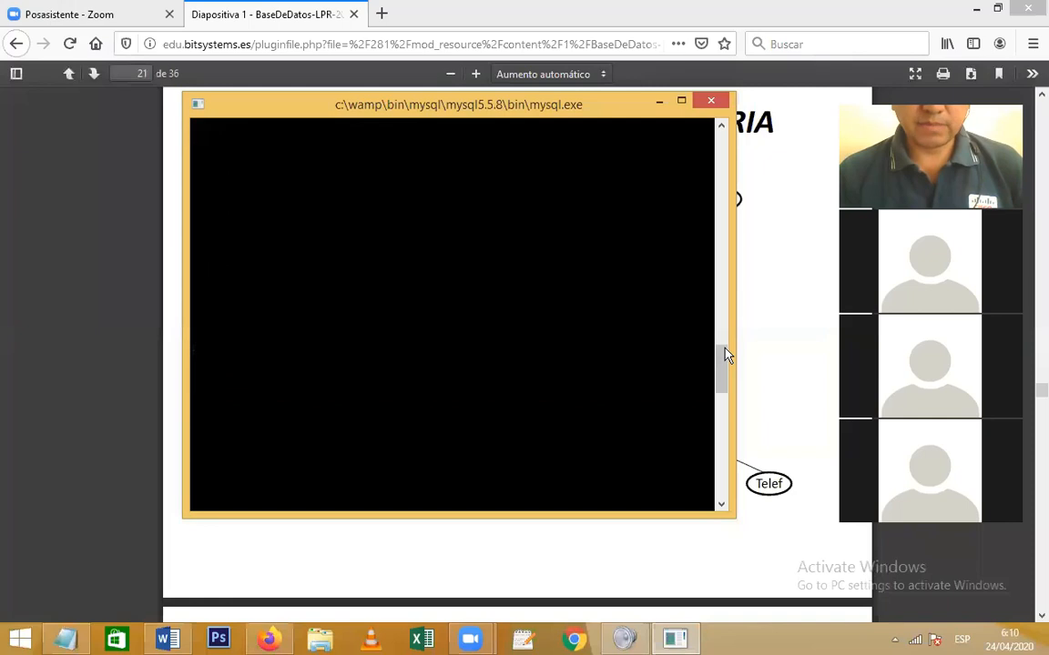
pyautogui.moveTo(720, 361); pyautogui.dragTo(722, 283)
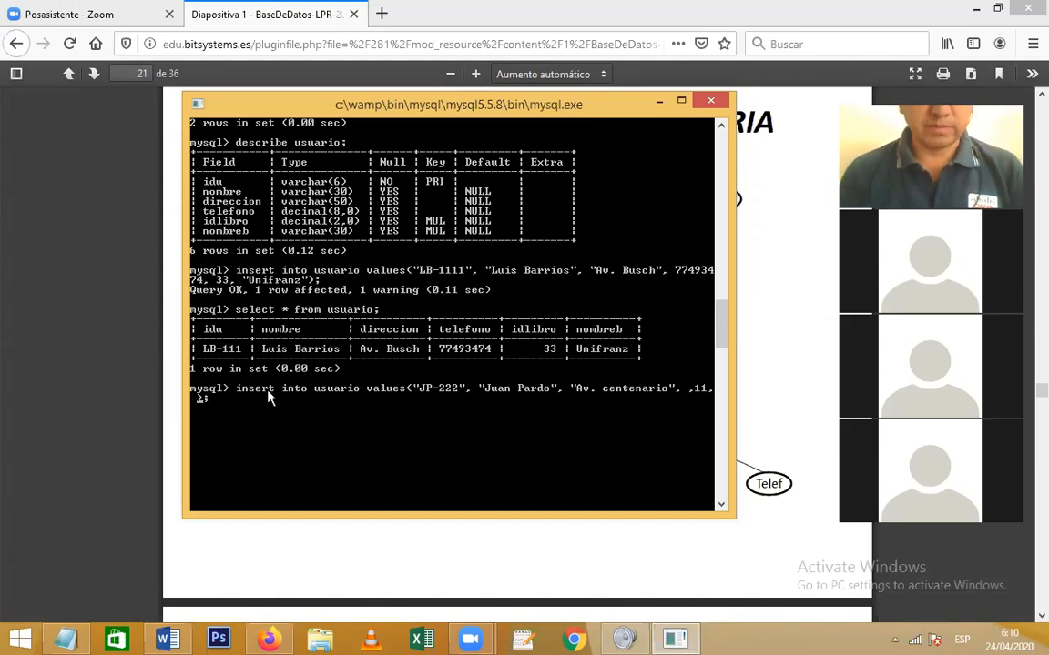
pyautogui.write('", ,11, "')
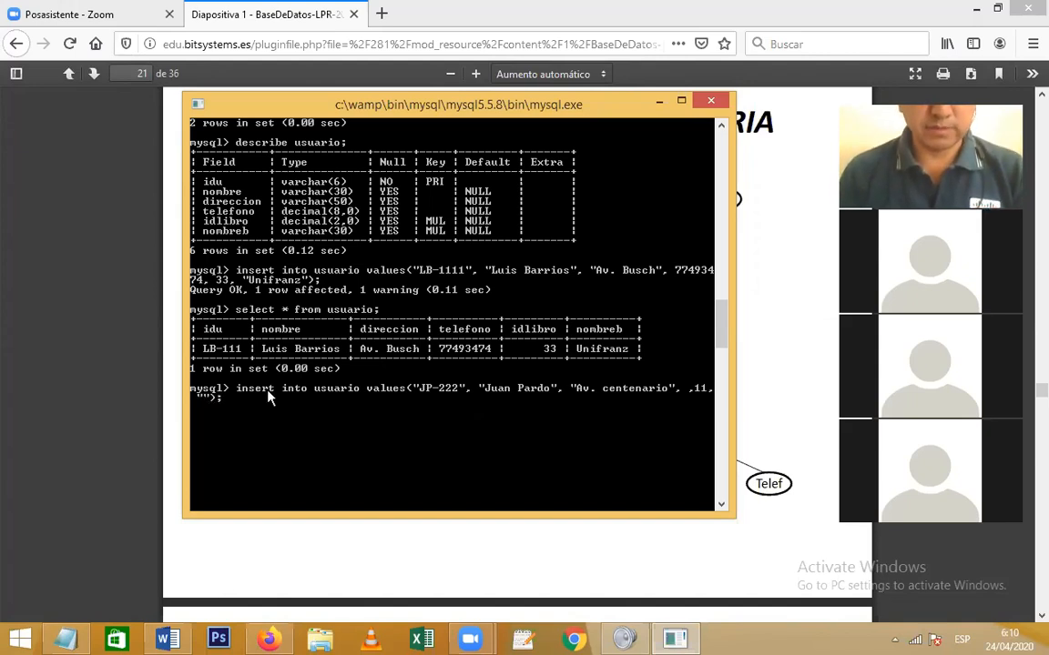
pyautogui.write('Unifranz')
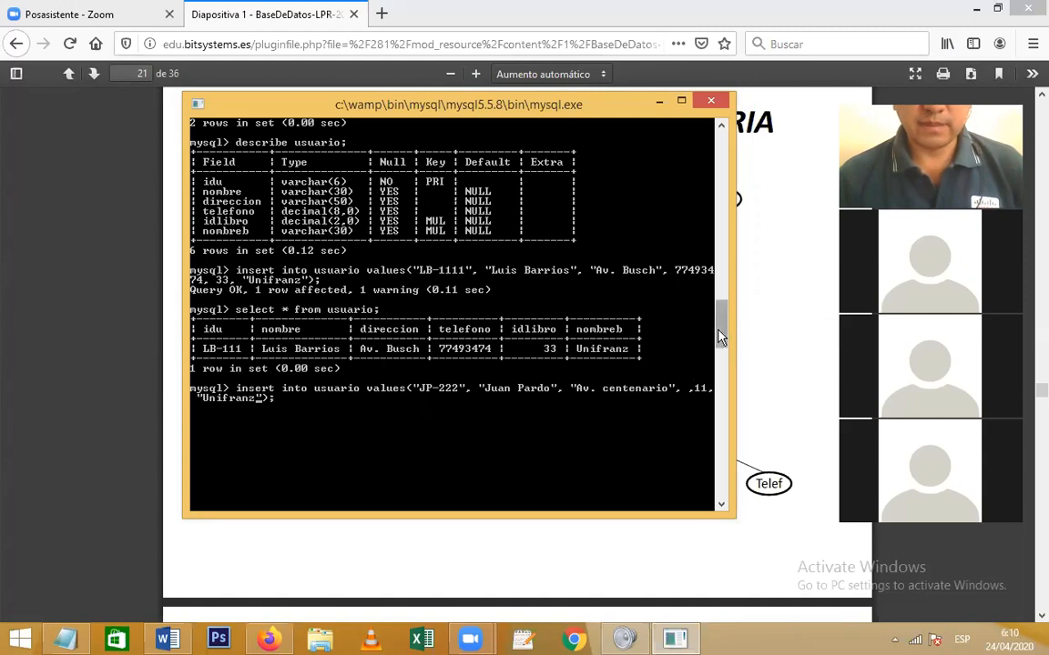
pyautogui.scroll(3, 719, 329)
pyautogui.scroll(-1, 719, 328)
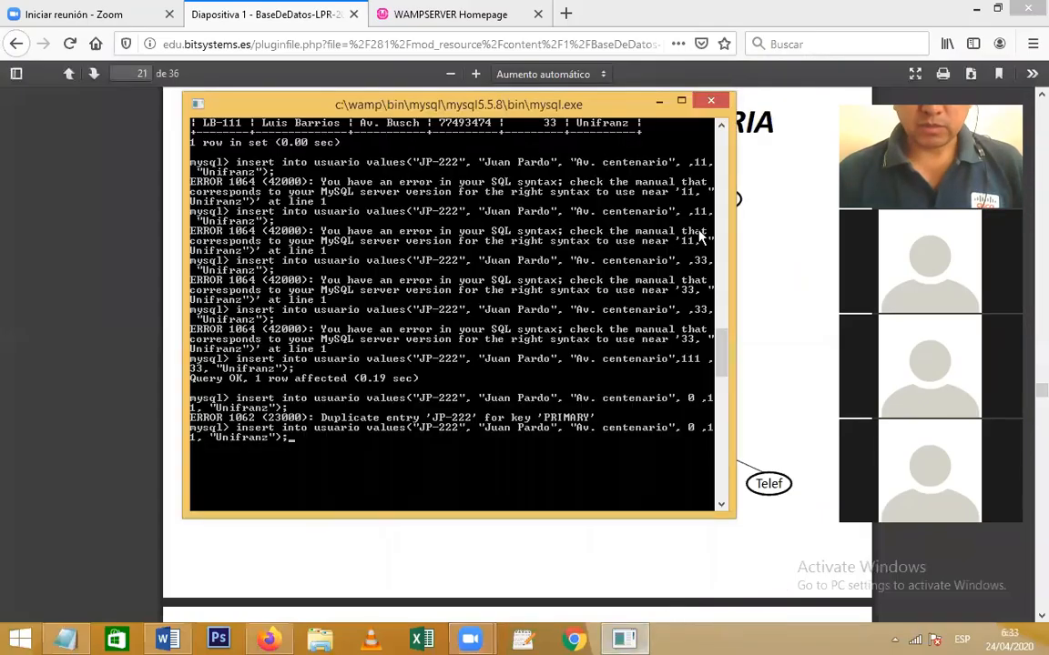
pyautogui.moveTo(722, 350); pyautogui.dragTo(531, 273)
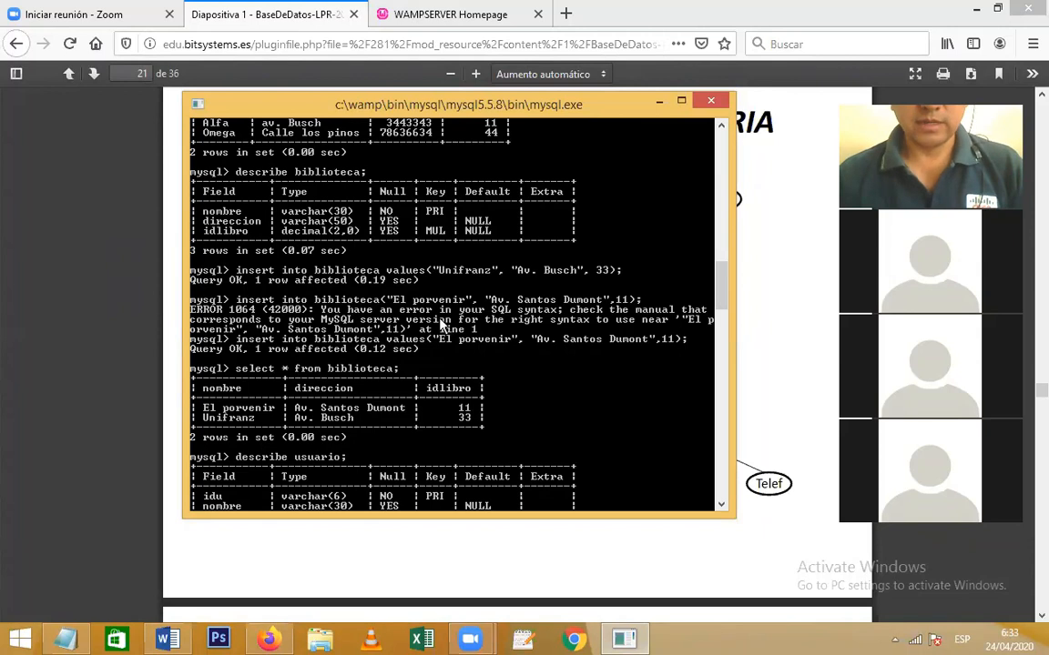
# Browse in File Explorer from Local Disk (C:) through wamp, bin and mysql into mysql5.5.8
pyautogui.click(321, 640)
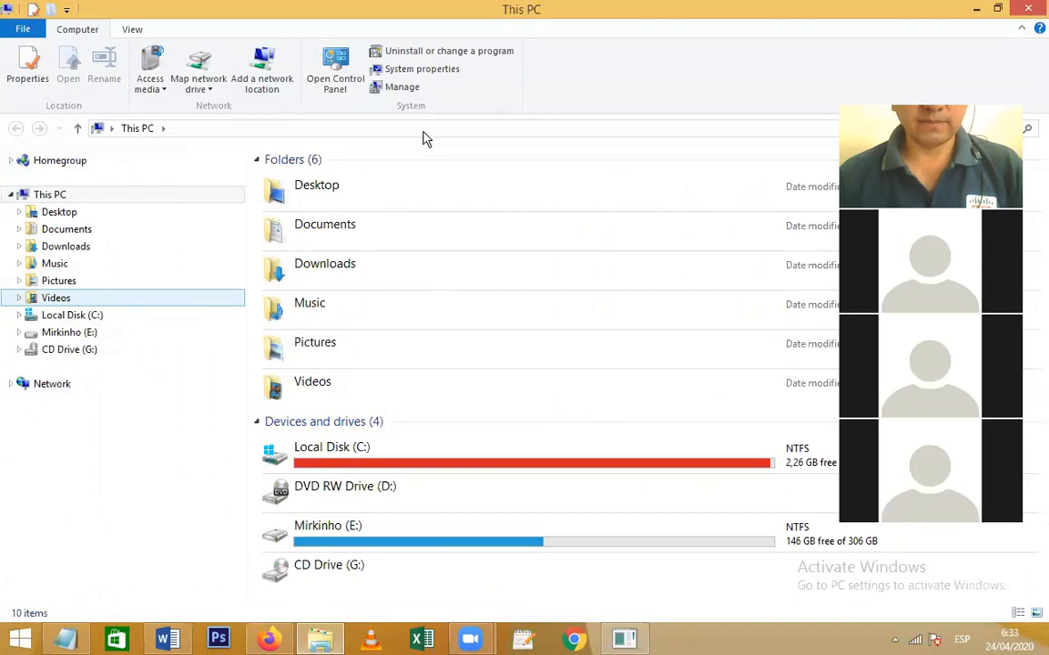
pyautogui.doubleClick(328, 455)
pyautogui.doubleClick(303, 506)
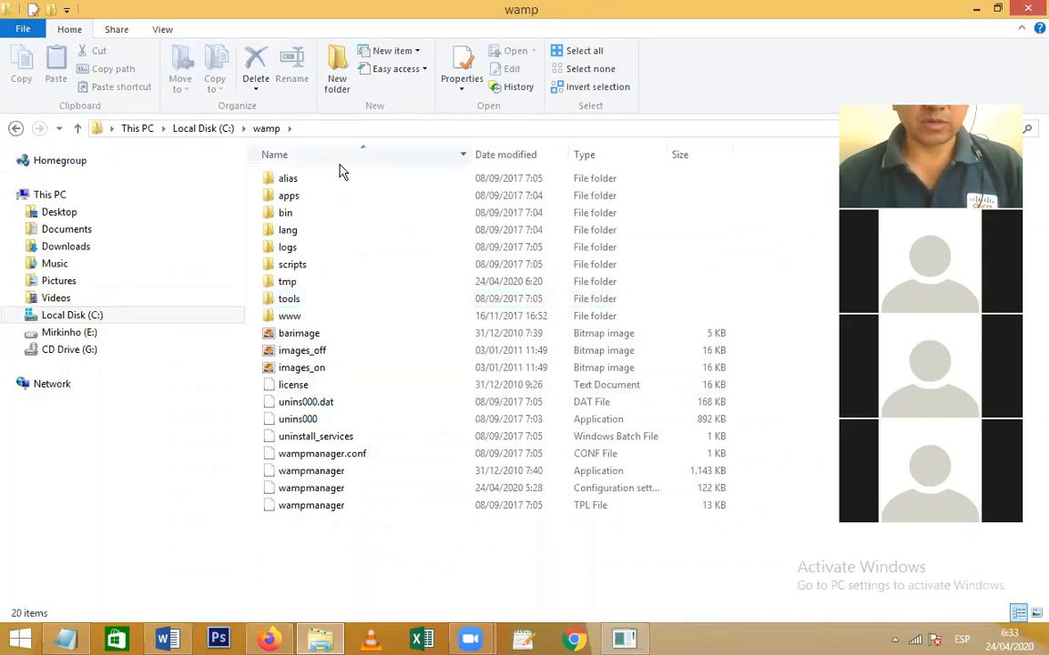
pyautogui.doubleClick(307, 214)
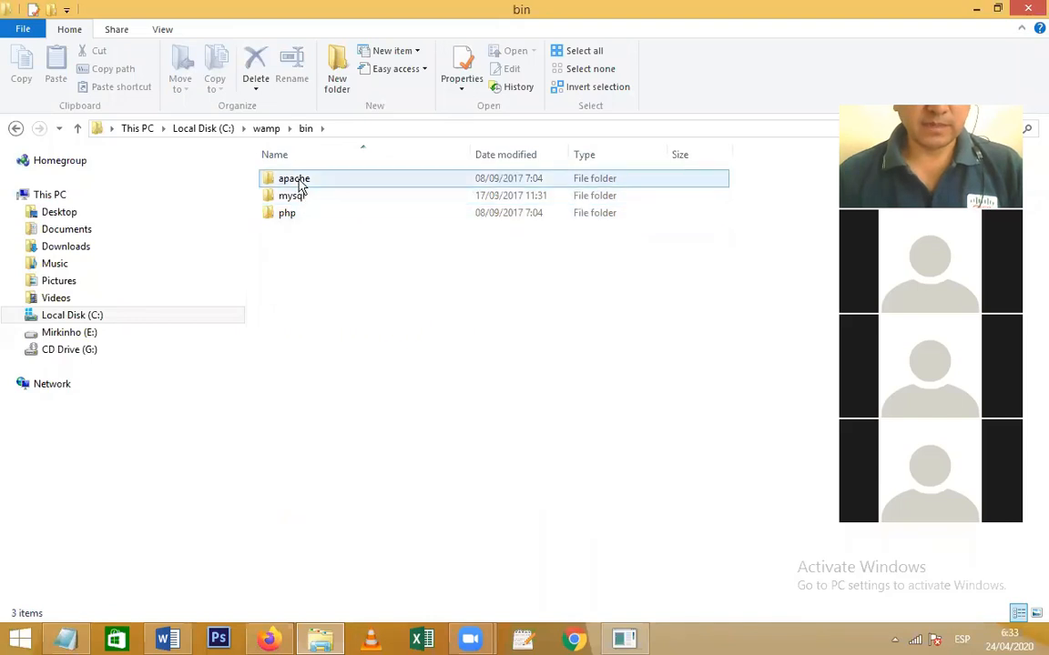
pyautogui.click(273, 128)
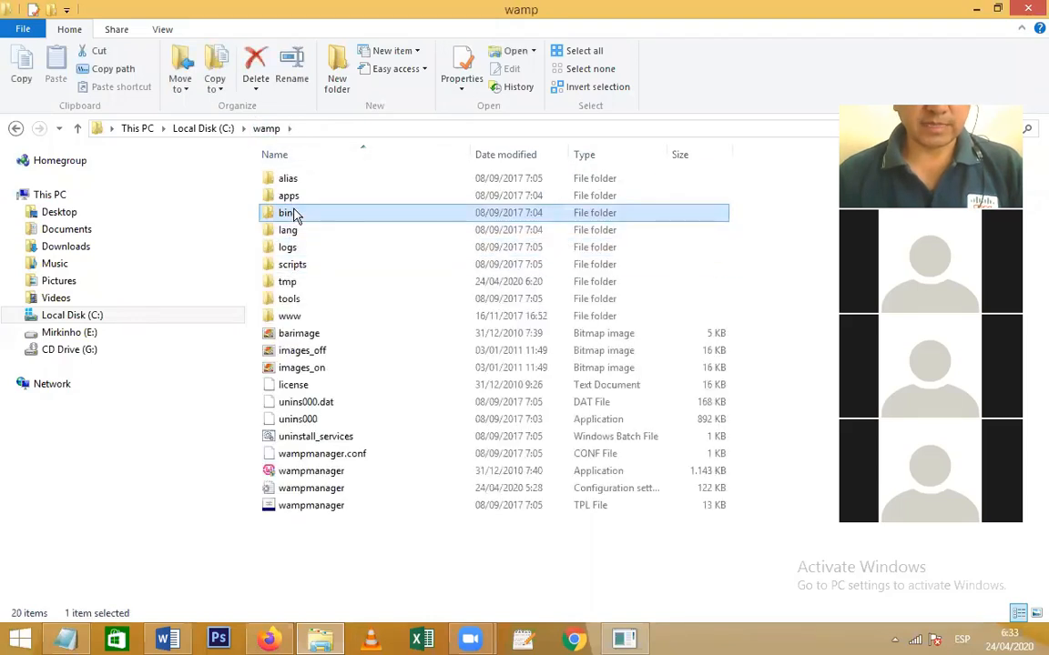
pyautogui.doubleClick(286, 212)
pyautogui.click(293, 197)
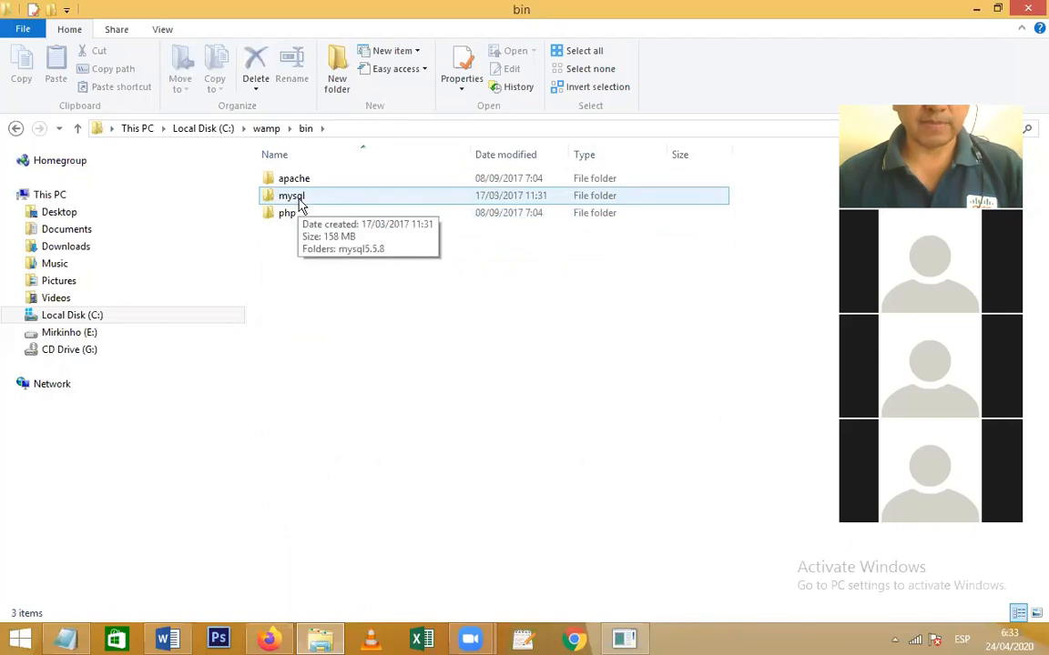
pyautogui.doubleClick(300, 204)
pyautogui.click(306, 180)
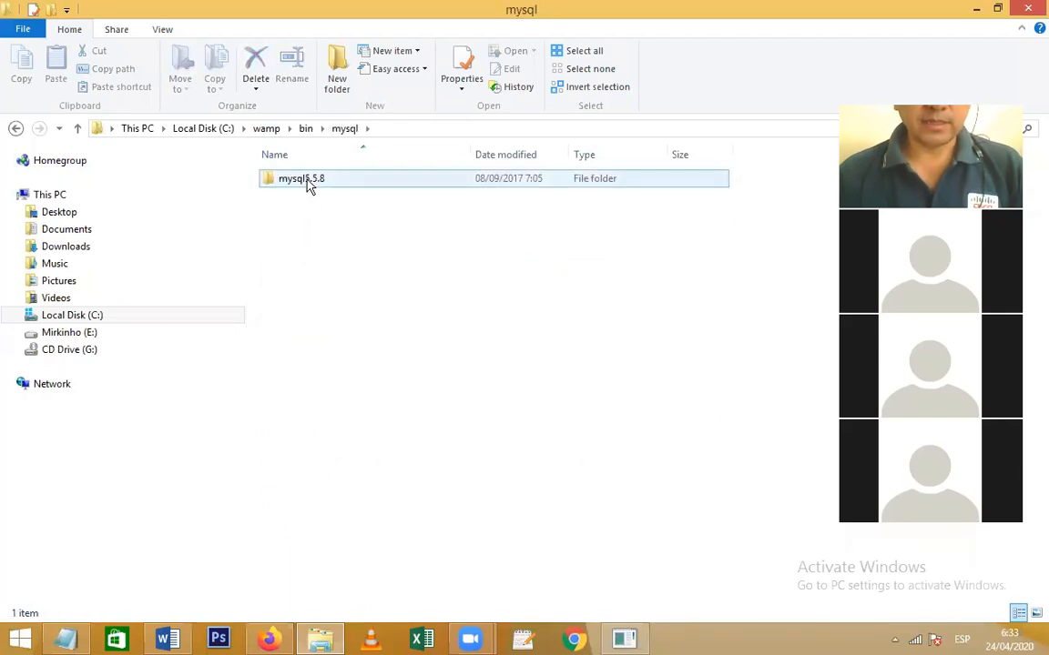
pyautogui.doubleClick(307, 182)
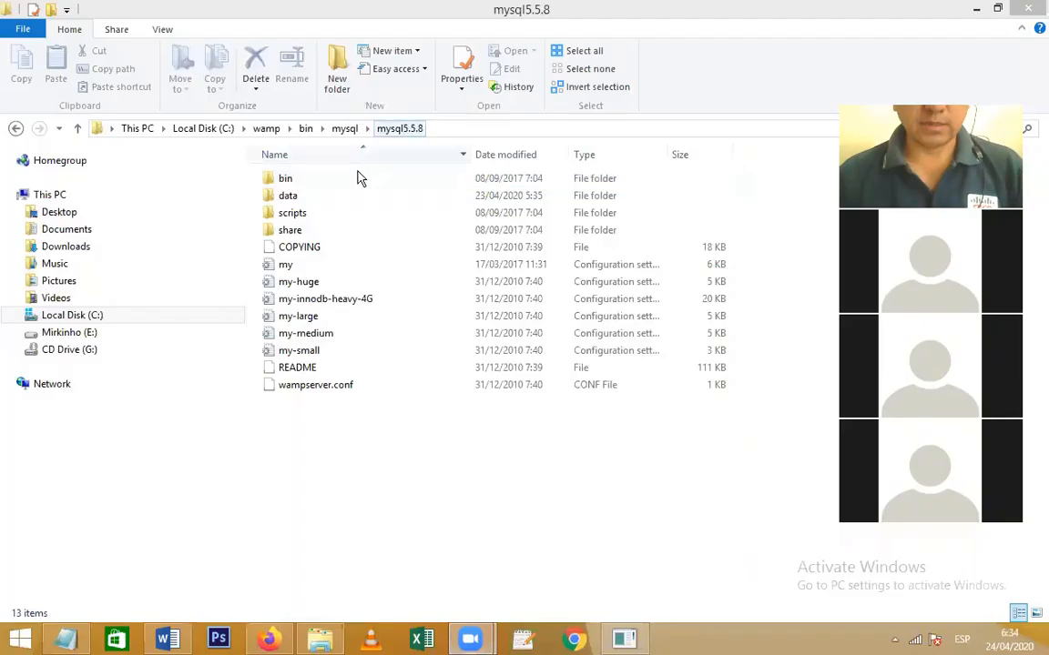
# View the biblioteca table files in mysql5.5.8\data, return to data, and open the WampServer tray menu
pyautogui.click(288, 196)
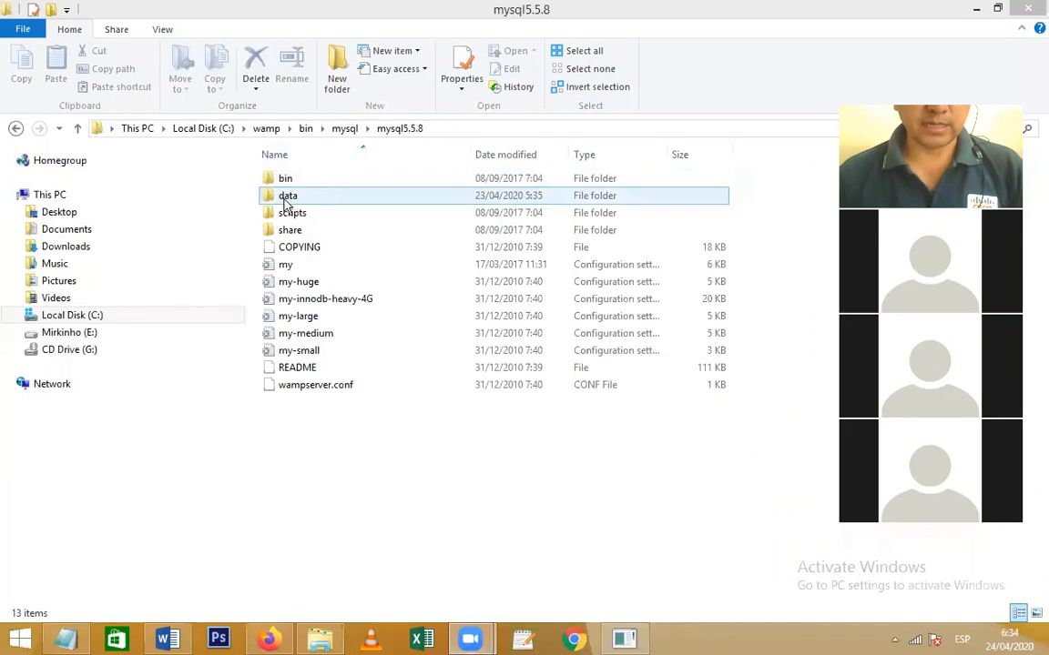
pyautogui.doubleClick(283, 178)
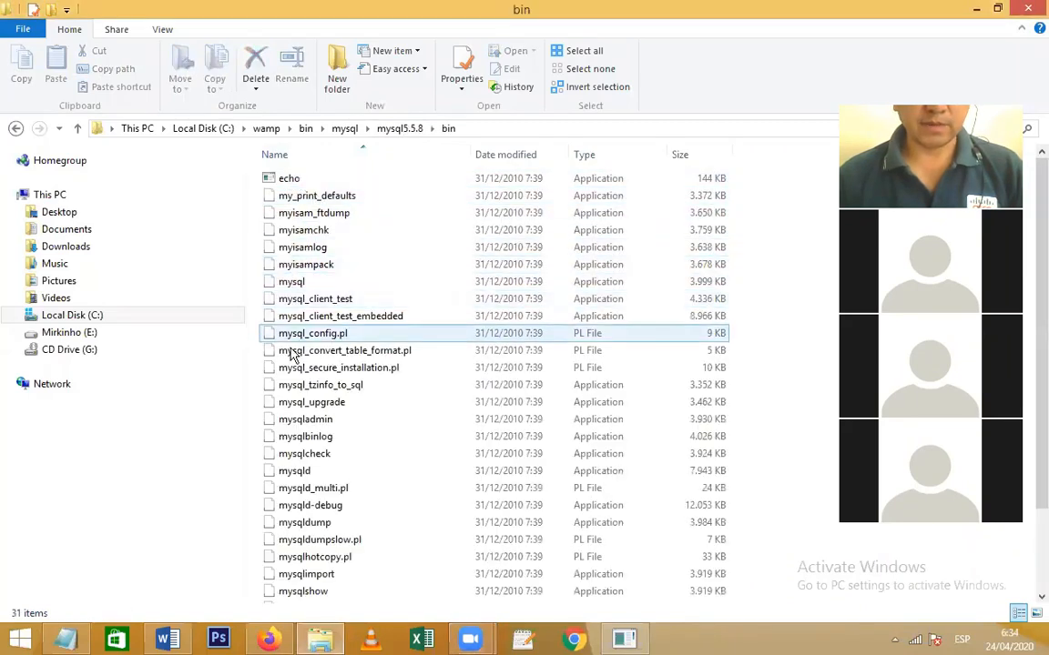
pyautogui.press('BackSpace')
pyautogui.doubleClick(292, 196)
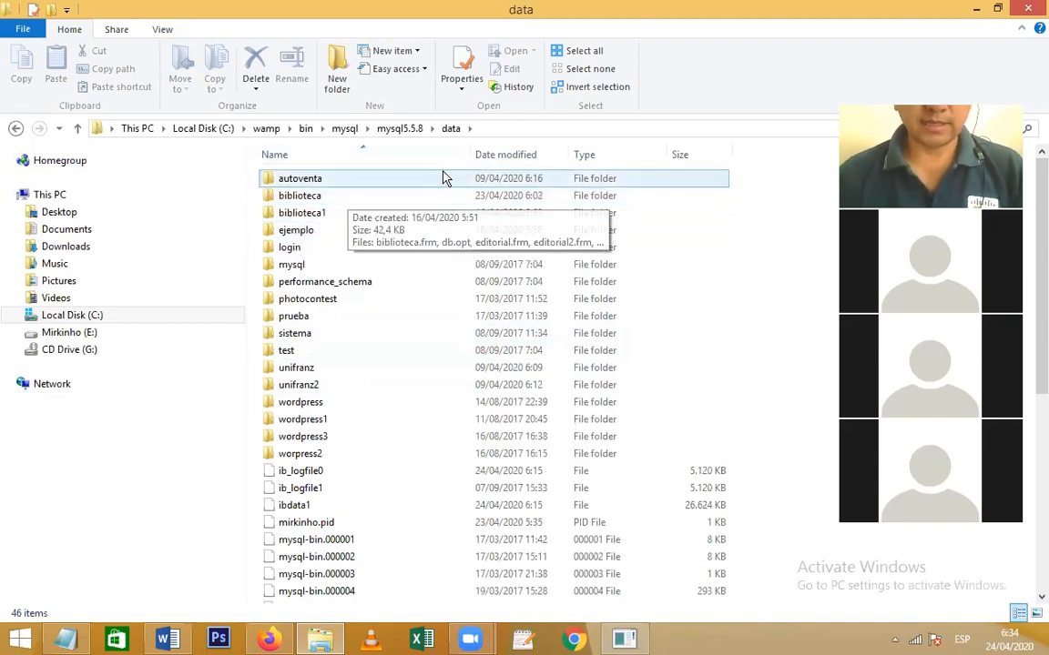
pyautogui.click(299, 198)
pyautogui.click(302, 197)
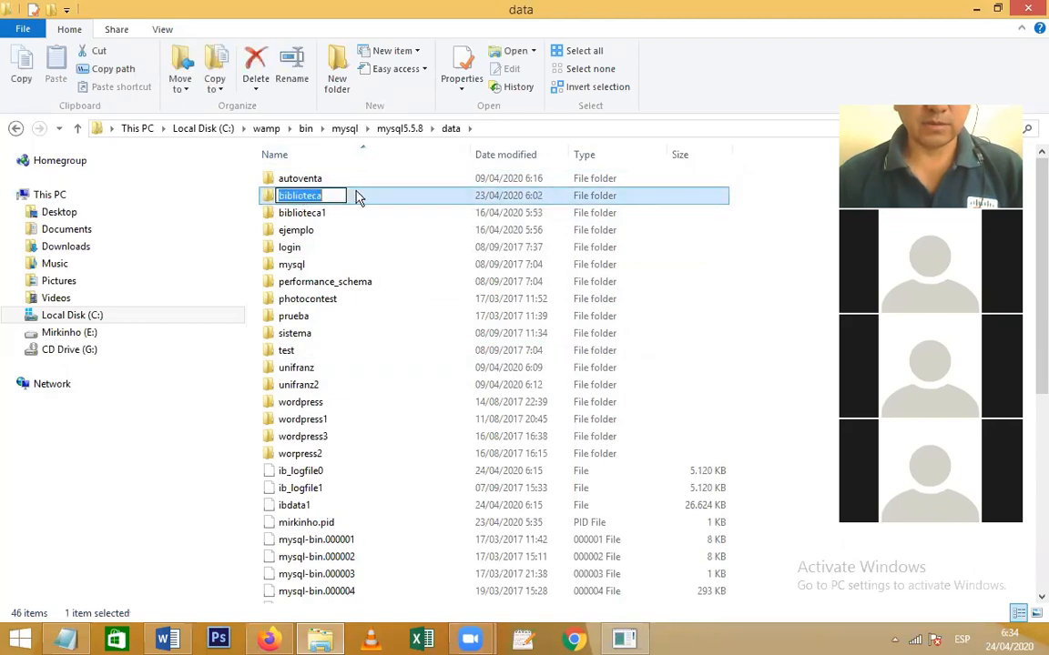
pyautogui.doubleClick(357, 194)
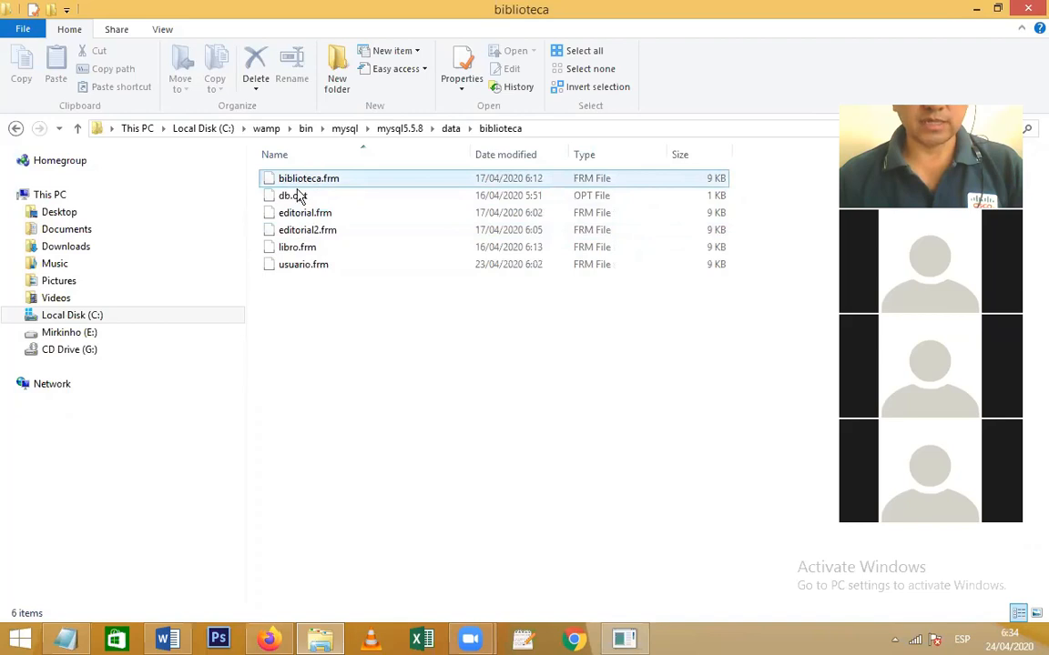
pyautogui.press('BackSpace')
pyautogui.click(895, 640)
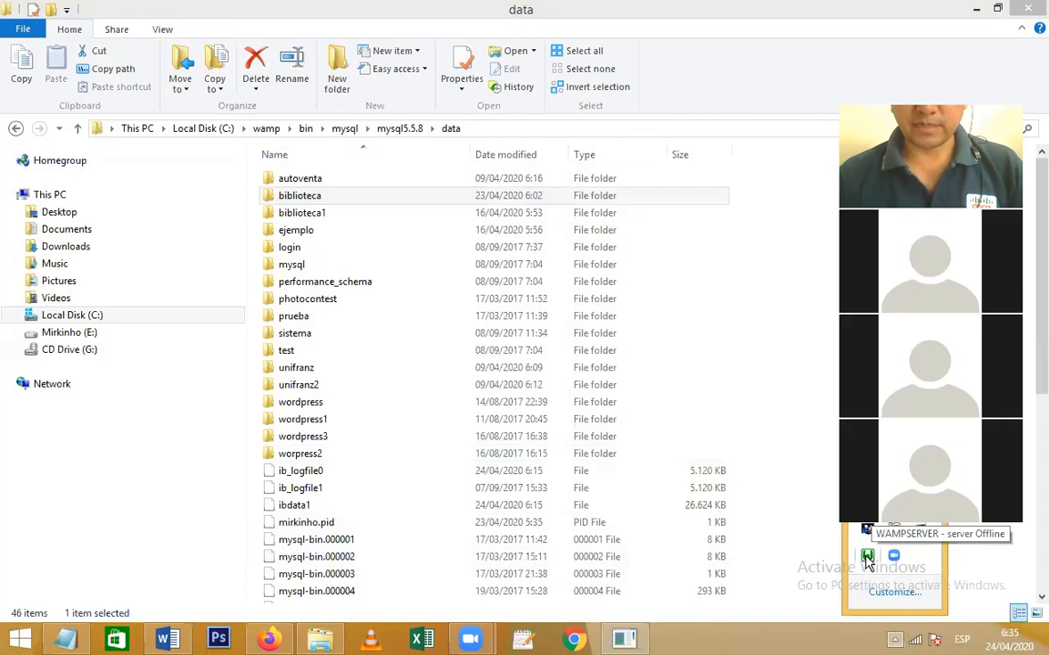
pyautogui.click(867, 558)
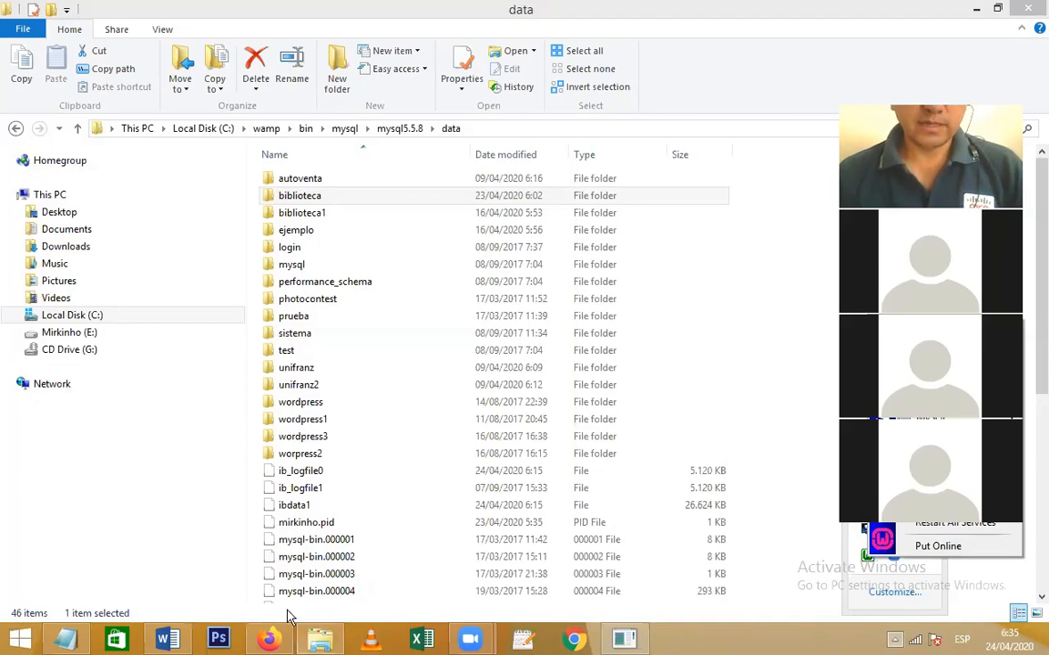
# Show the WAMPSERVER Homepage tab in Firefox and scroll through its server configuration and tools
pyautogui.click(276, 639)
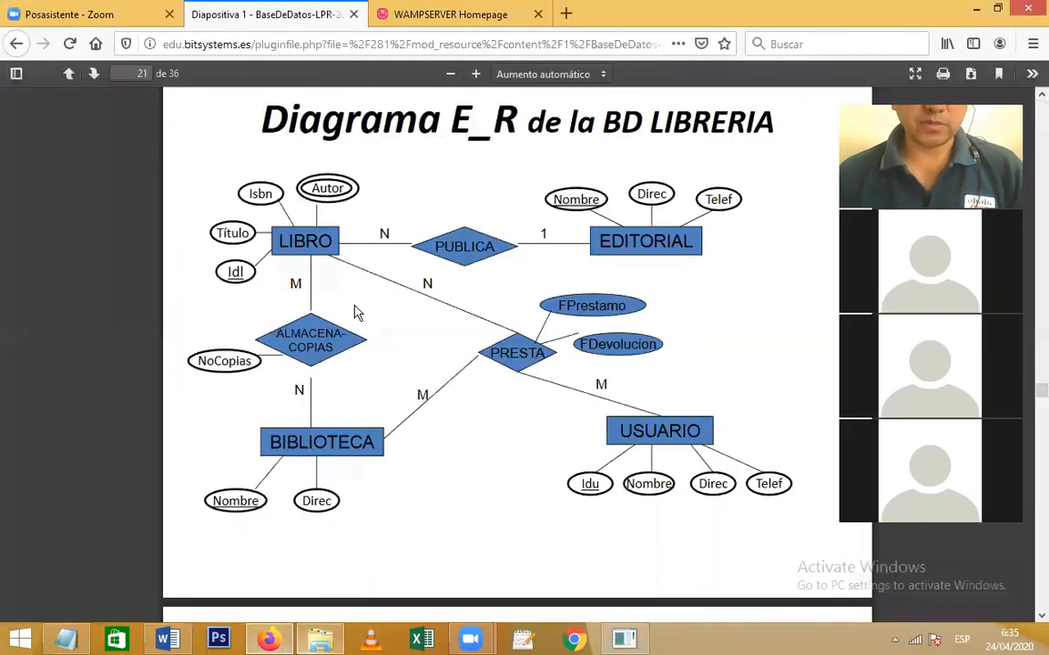
pyautogui.click(391, 15)
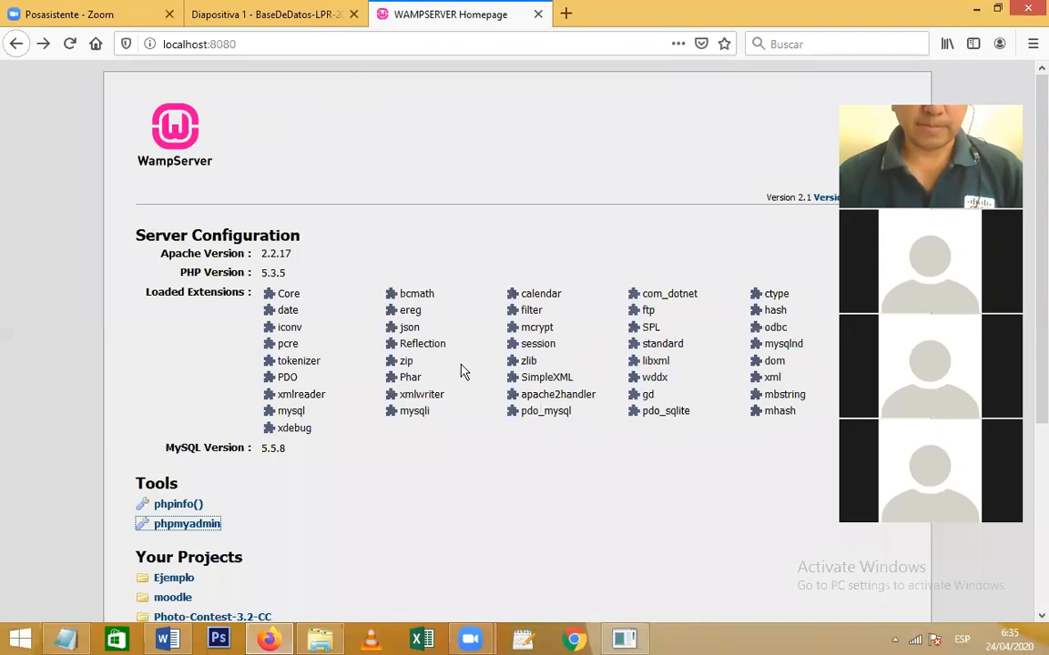
pyautogui.moveTo(1034, 150); pyautogui.dragTo(1034, 344)
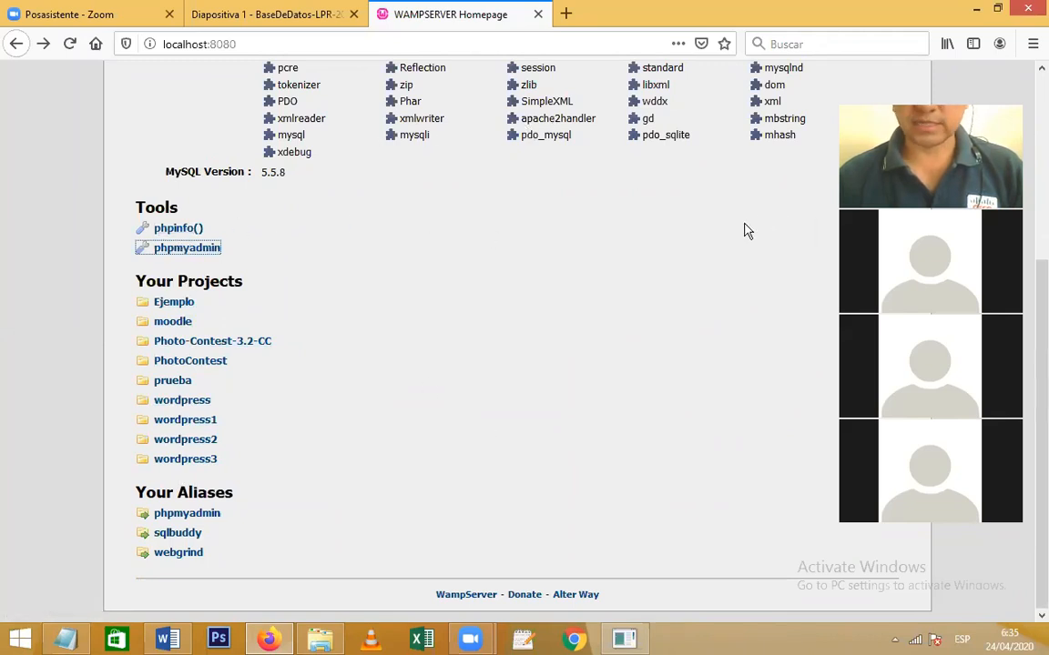
pyautogui.moveTo(1029, 347); pyautogui.dragTo(1033, 259)
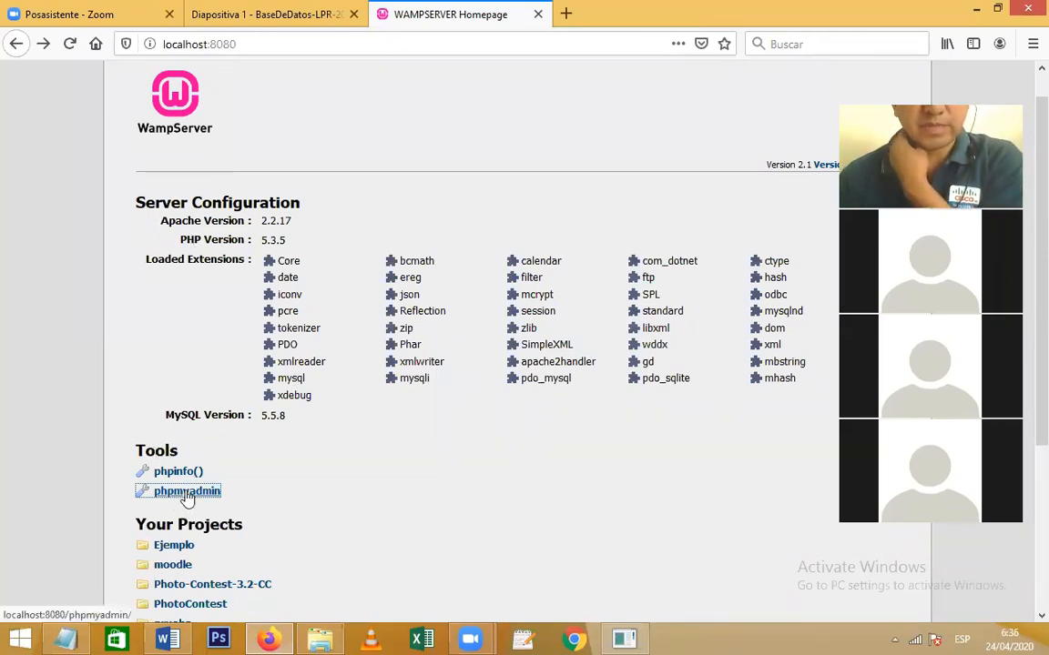
pyautogui.click(897, 641)
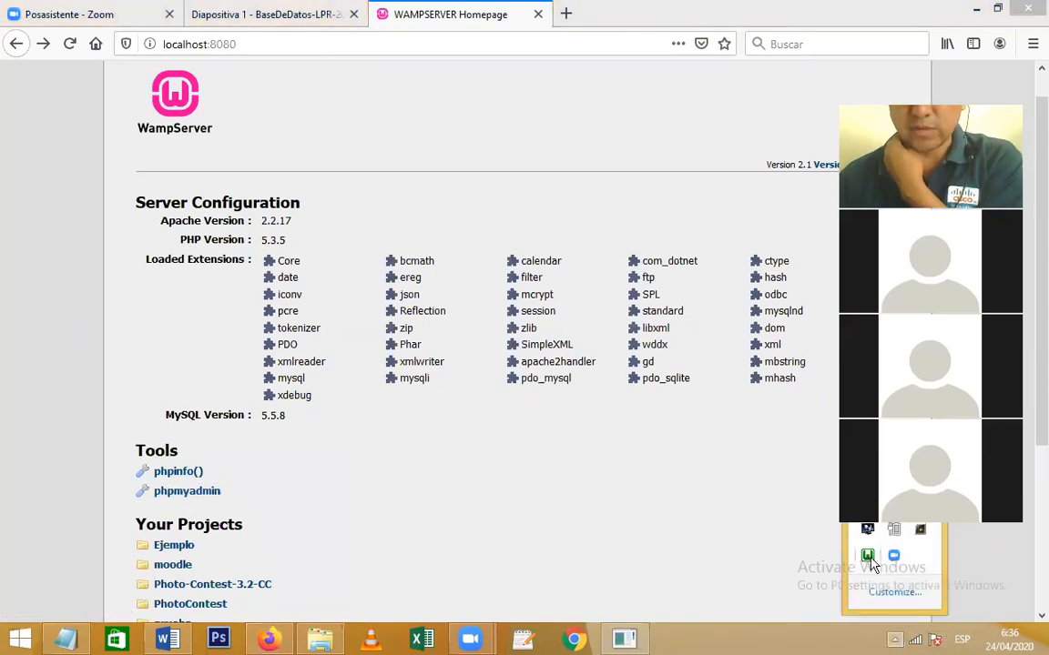
# Launch phpMyAdmin from the WampServer homepage's Tools section after glancing at the tray menu
pyautogui.click(892, 557)
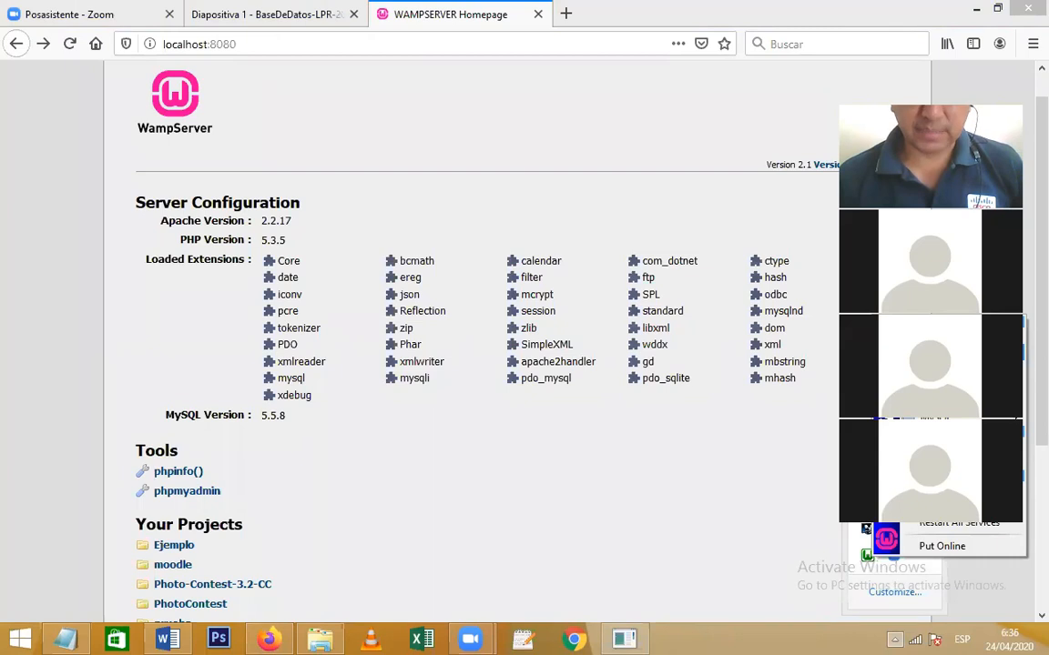
pyautogui.click(209, 495)
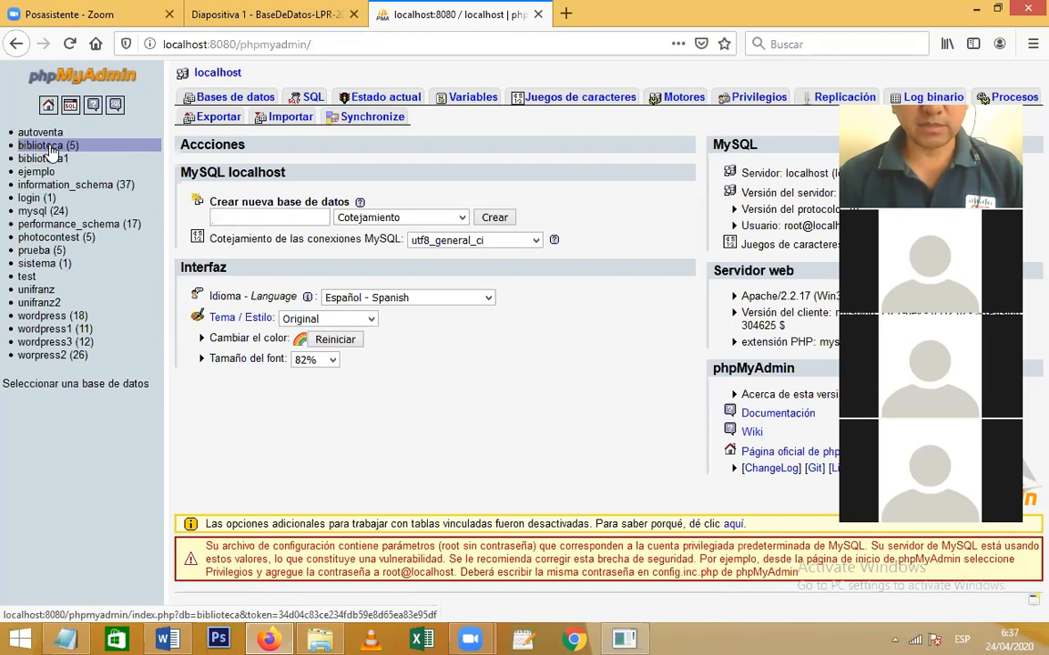
# Open the biblioteca database in phpMyAdmin and browse the rows of its libro and usuario tables
pyautogui.click(50, 148)
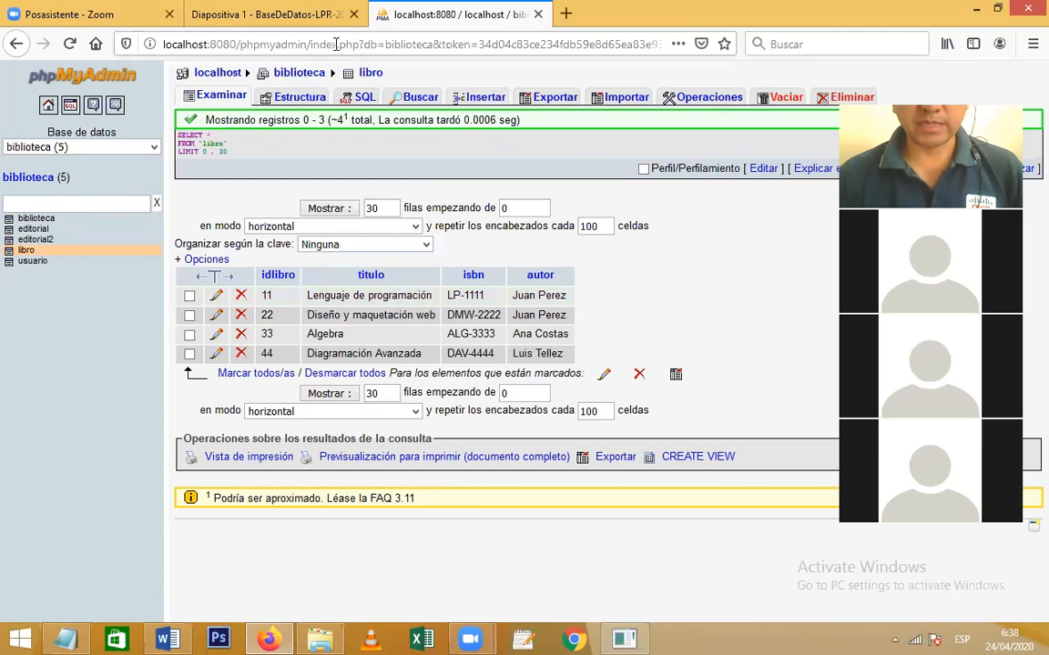
pyautogui.moveTo(310, 45); pyautogui.dragTo(355, 49)
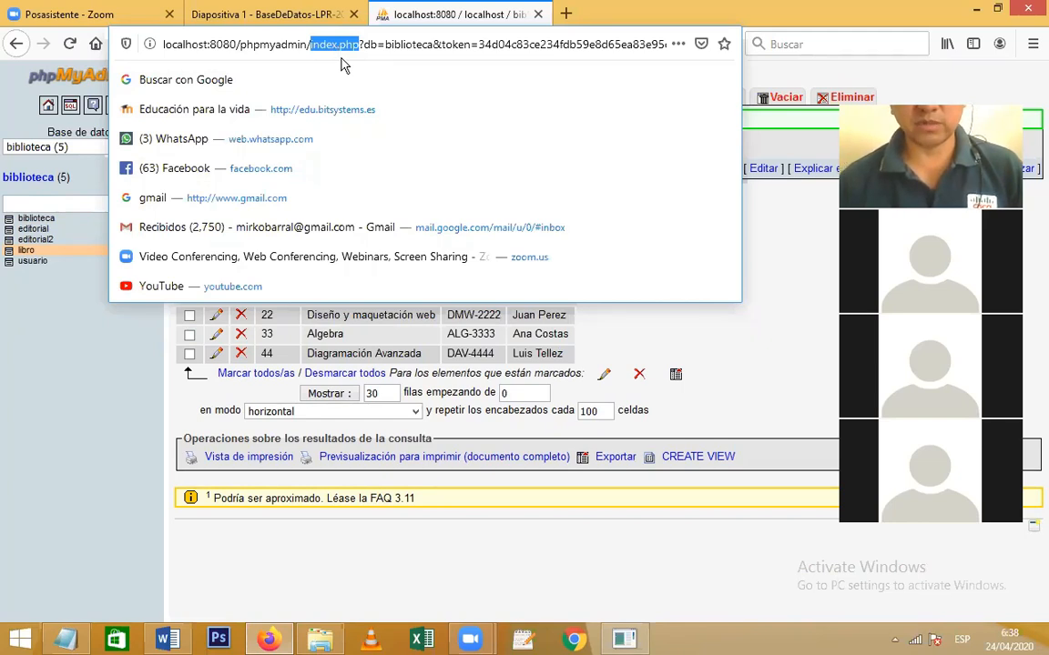
pyautogui.click(778, 299)
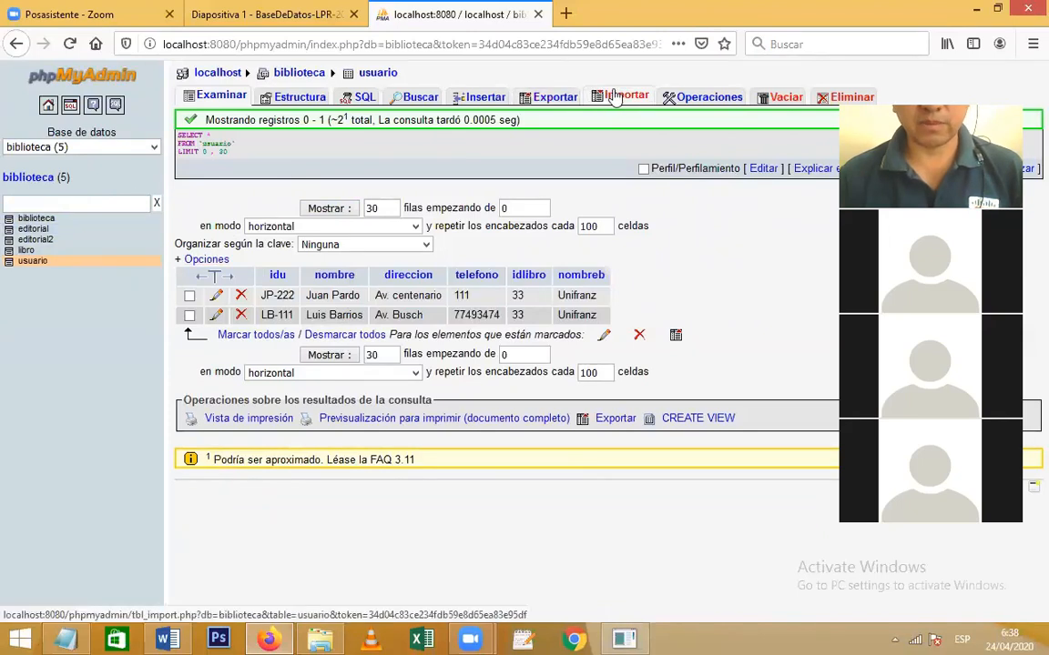
# Go back to the localhost server page via the breadcrumb at the top
pyautogui.click(224, 78)
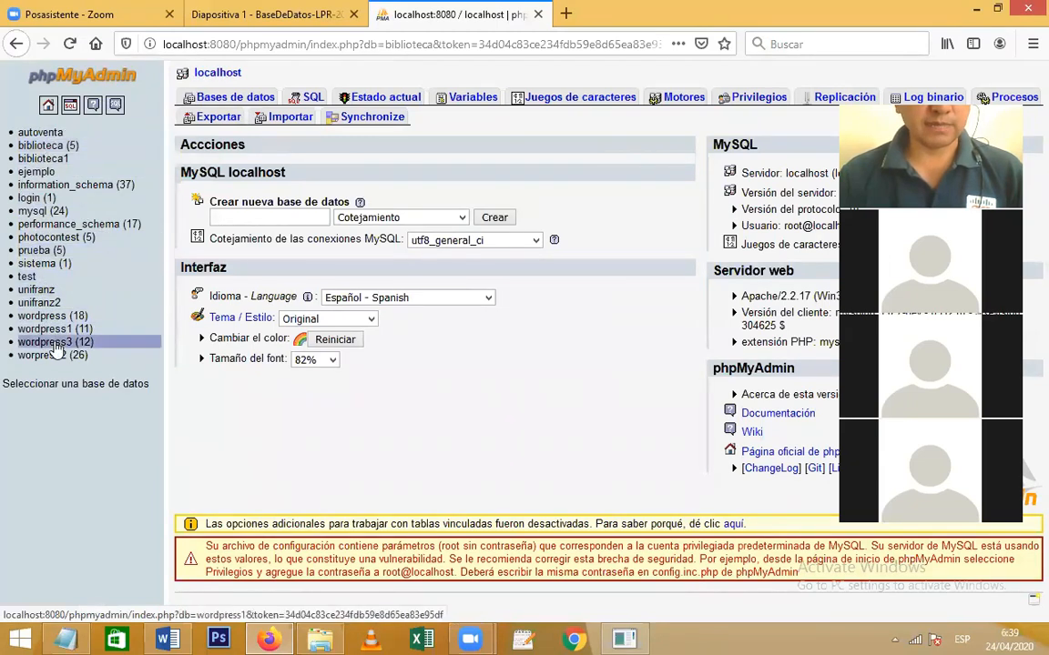
# Run an SQL export of the biblioteca database with default options, producing biblioteca.sql
pyautogui.click(32, 147)
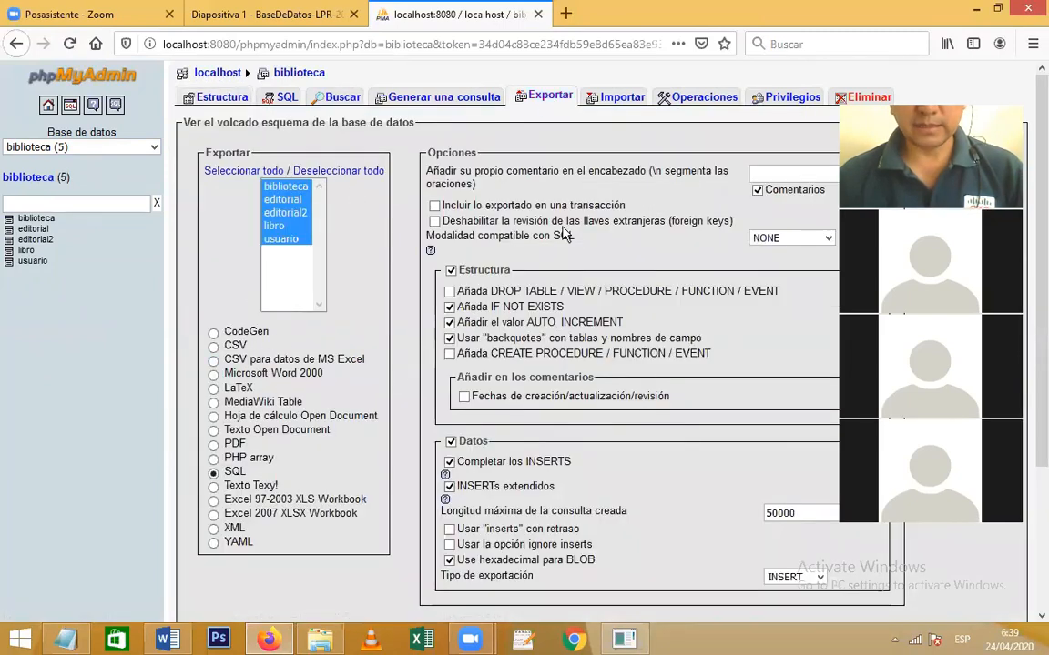
pyautogui.moveTo(1034, 175); pyautogui.dragTo(1034, 353)
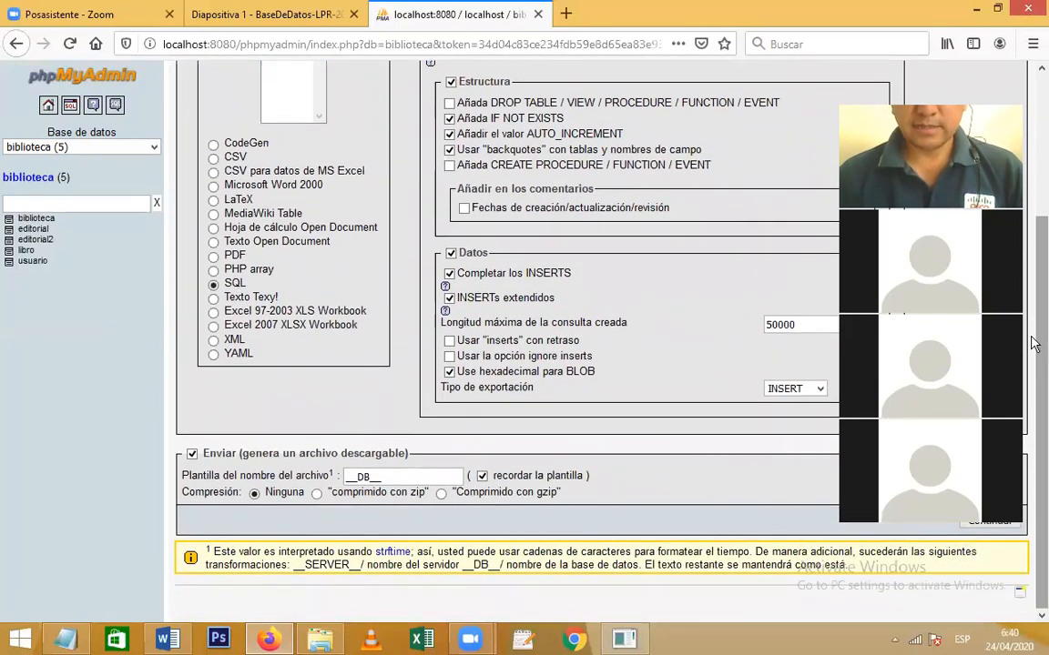
pyautogui.moveTo(1034, 342); pyautogui.dragTo(1034, 326)
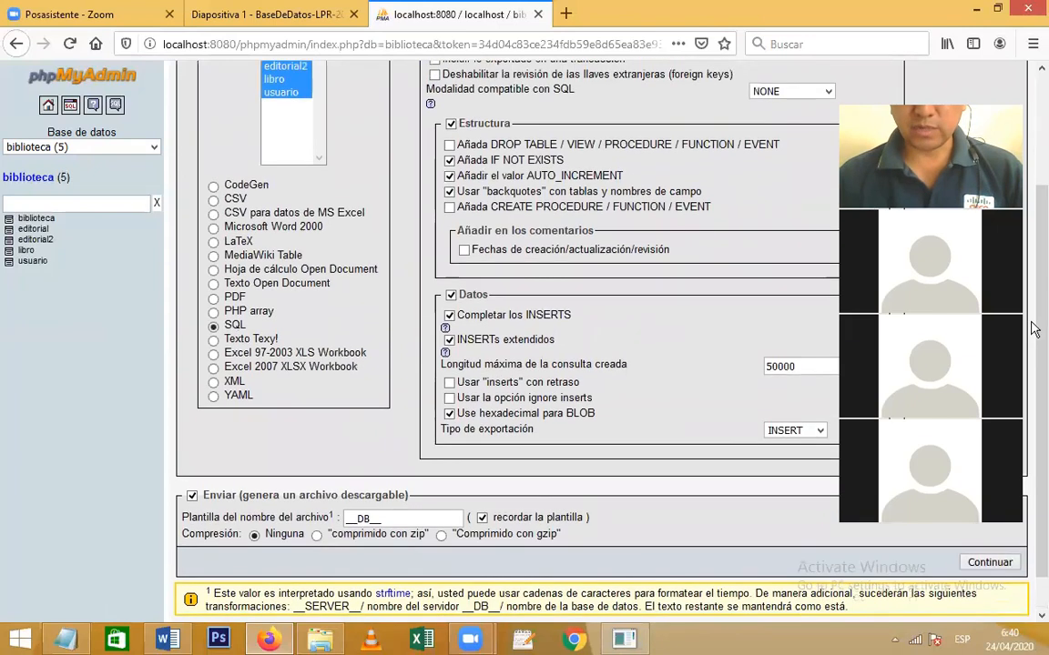
pyautogui.click(983, 564)
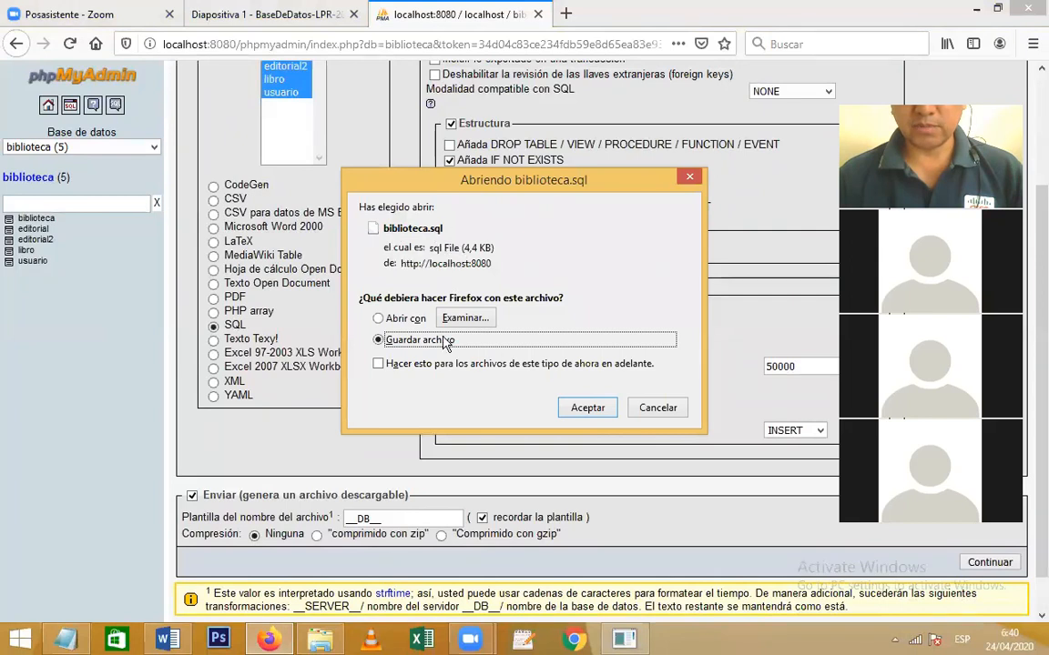
# Save biblioteca.sql, show it in the Downloads\panam folder, then minimize Explorer back to Firefox
pyautogui.click(589, 409)
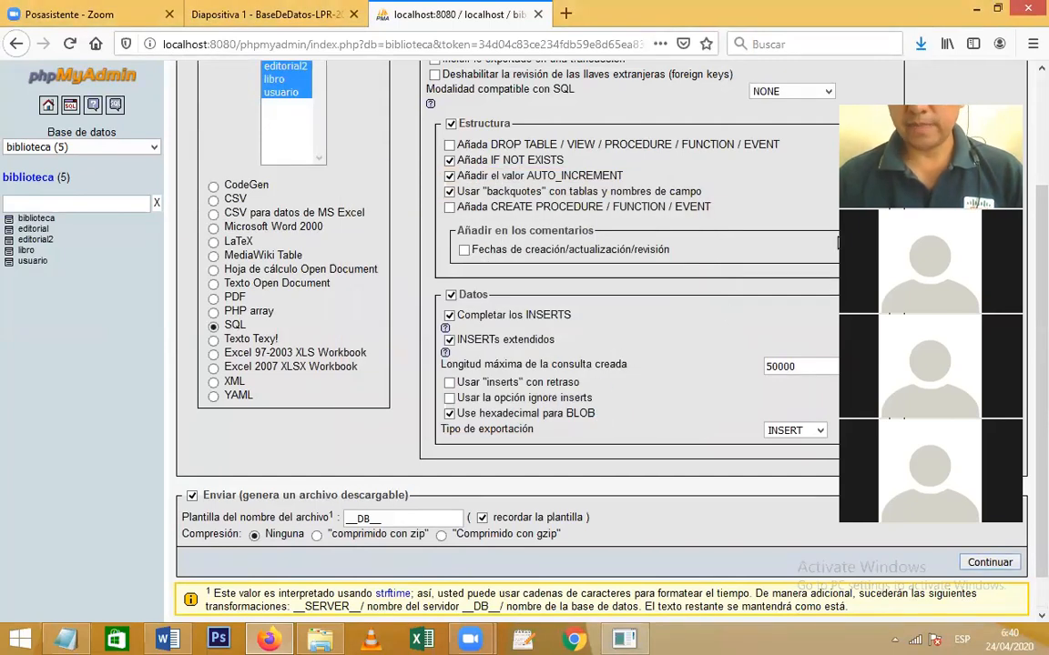
pyautogui.click(921, 46)
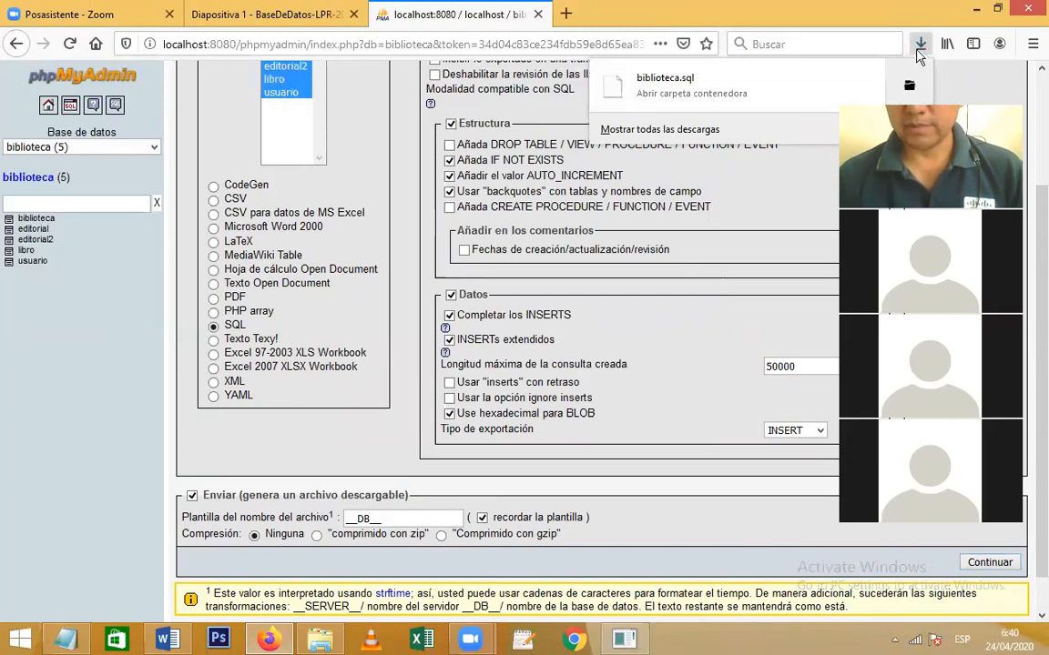
pyautogui.click(910, 88)
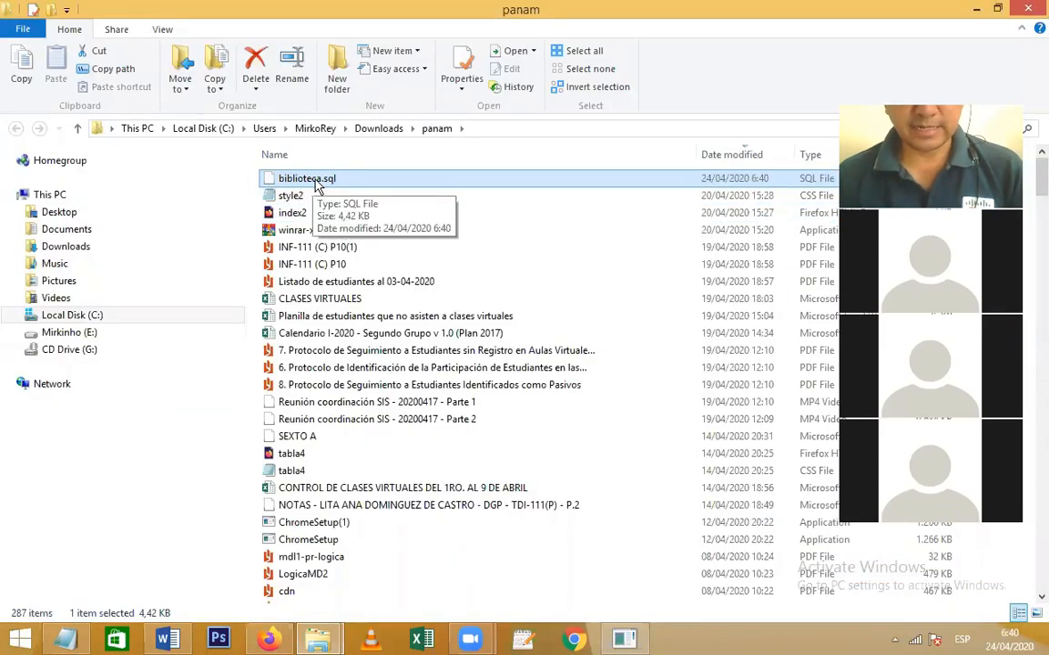
pyautogui.click(974, 9)
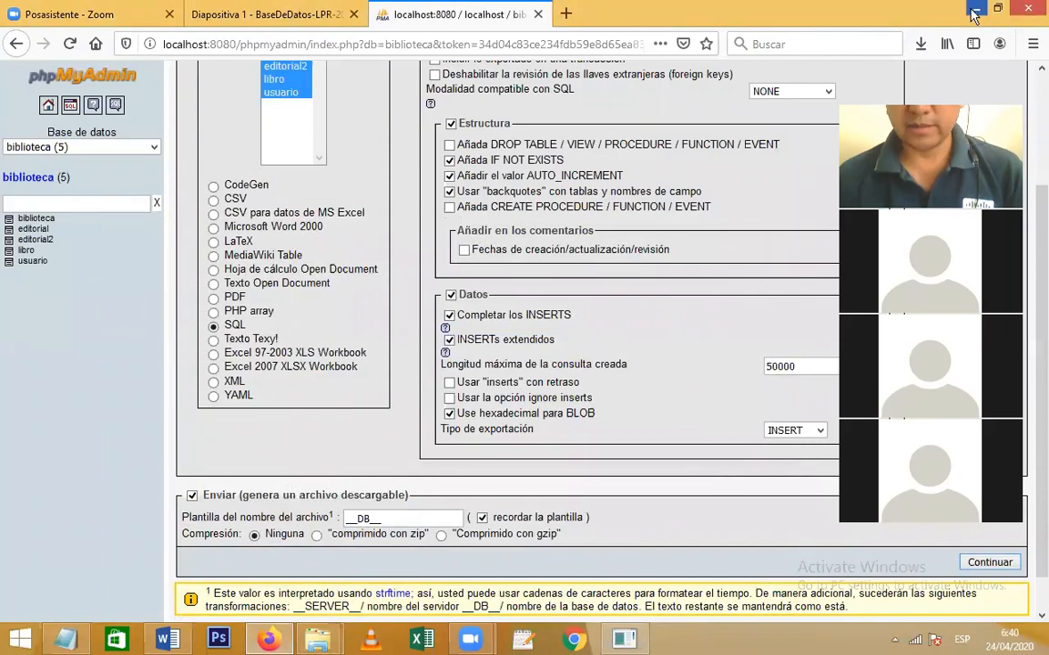
# Minimize Firefox, the folder window, the MySQL console and Notepad to clear the desktop
pyautogui.click(975, 11)
pyautogui.click(975, 9)
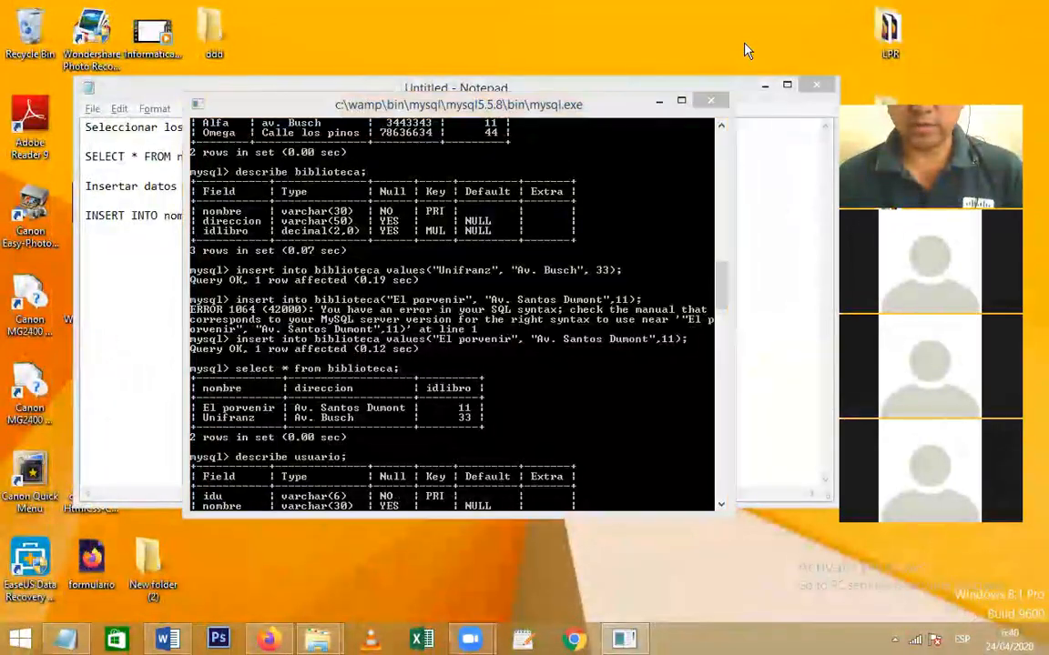
pyautogui.click(661, 105)
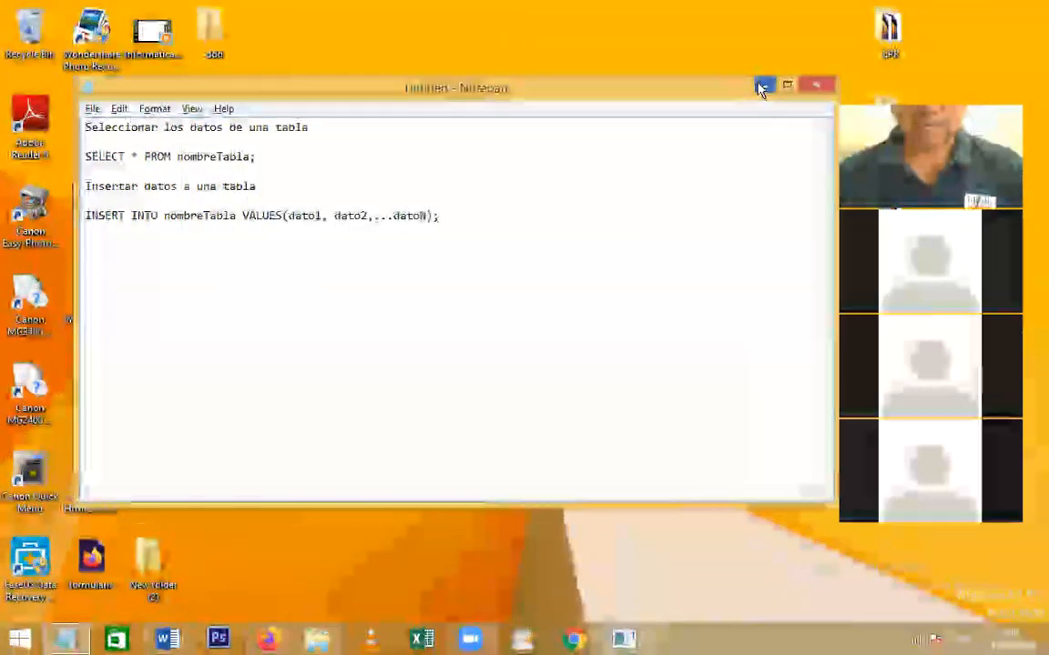
pyautogui.click(764, 85)
# Place the biblioteca.sql icon in the desktop's open area and start gedit with a blank document
pyautogui.moveTo(214, 119); pyautogui.dragTo(400, 299)
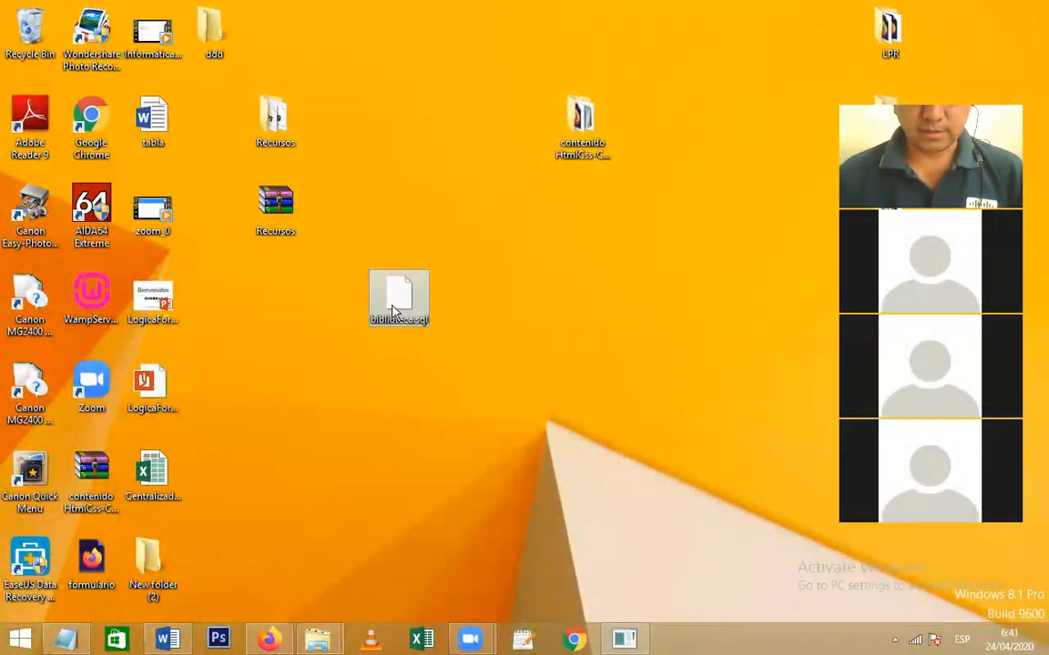
pyautogui.click(431, 332)
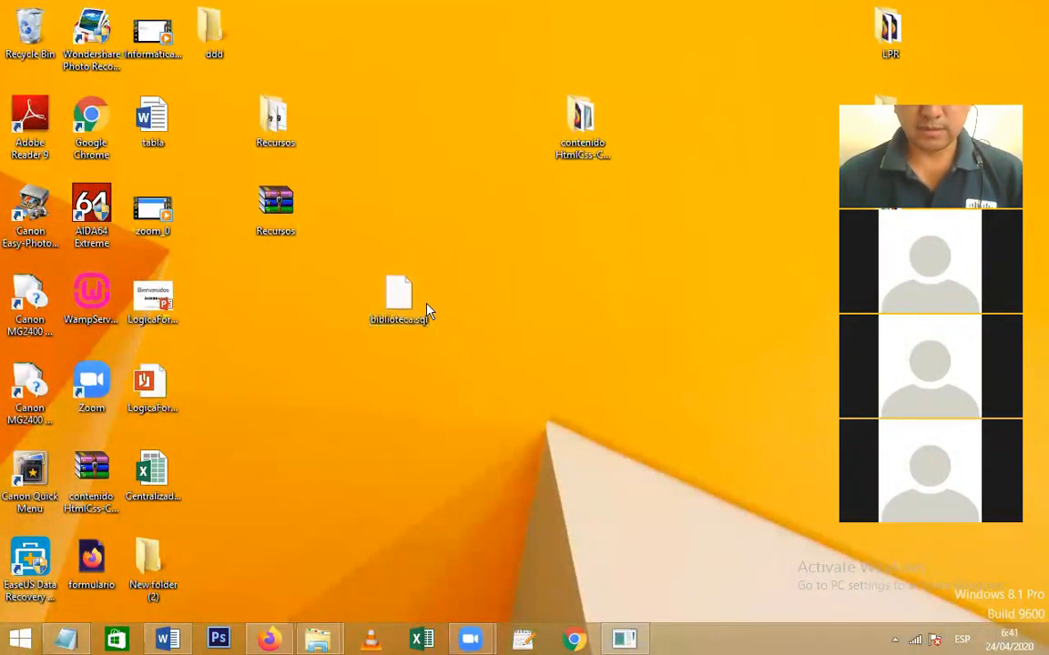
pyautogui.click(425, 322)
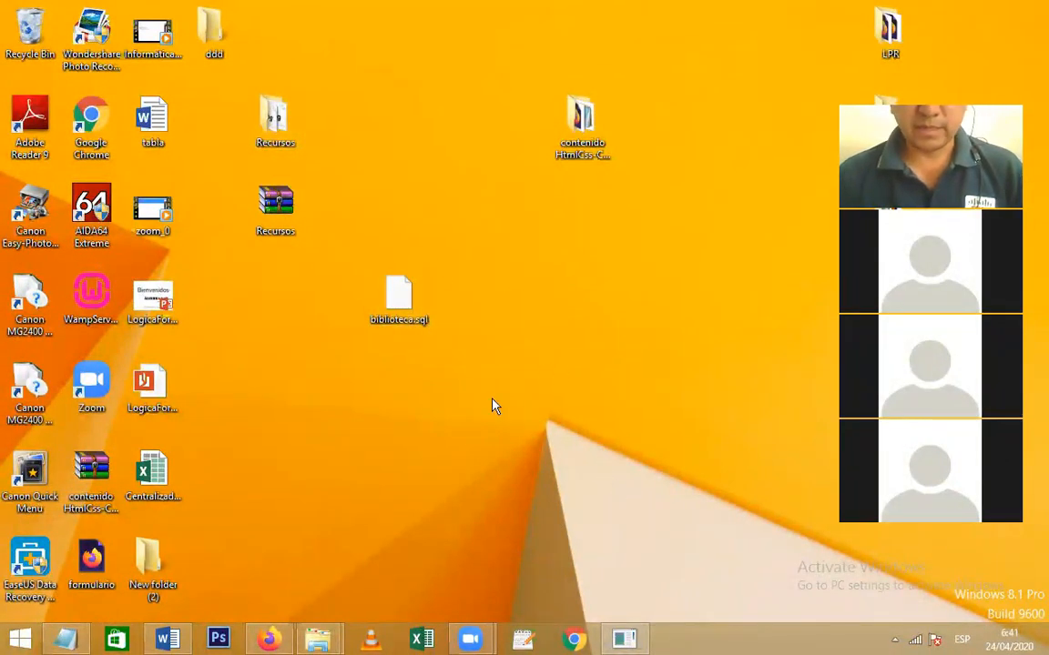
pyautogui.moveTo(398, 296); pyautogui.dragTo(337, 296)
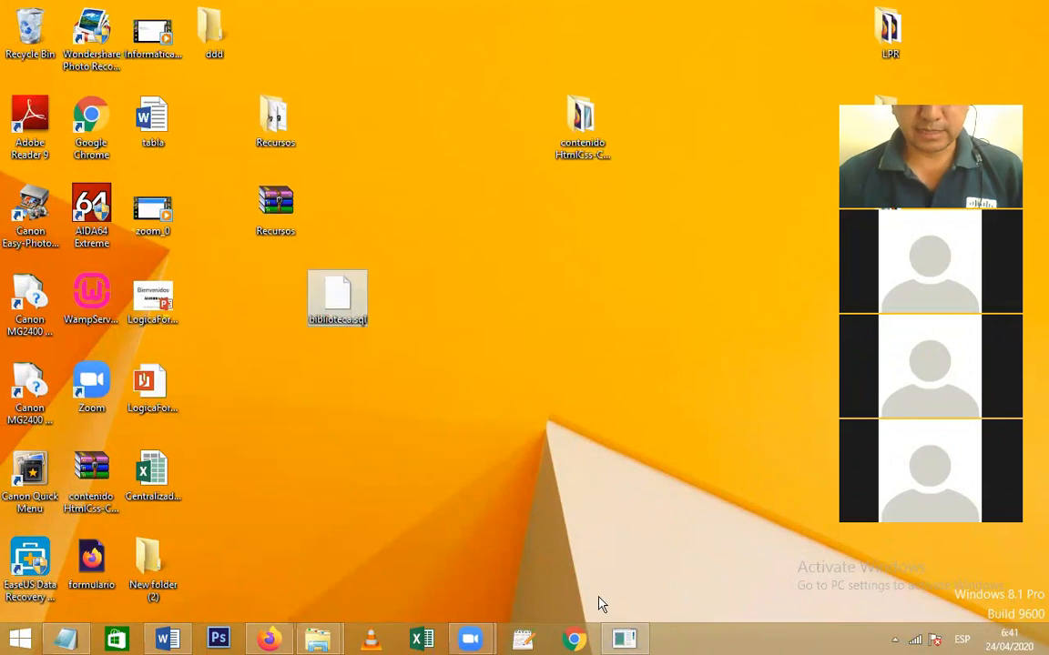
pyautogui.click(534, 643)
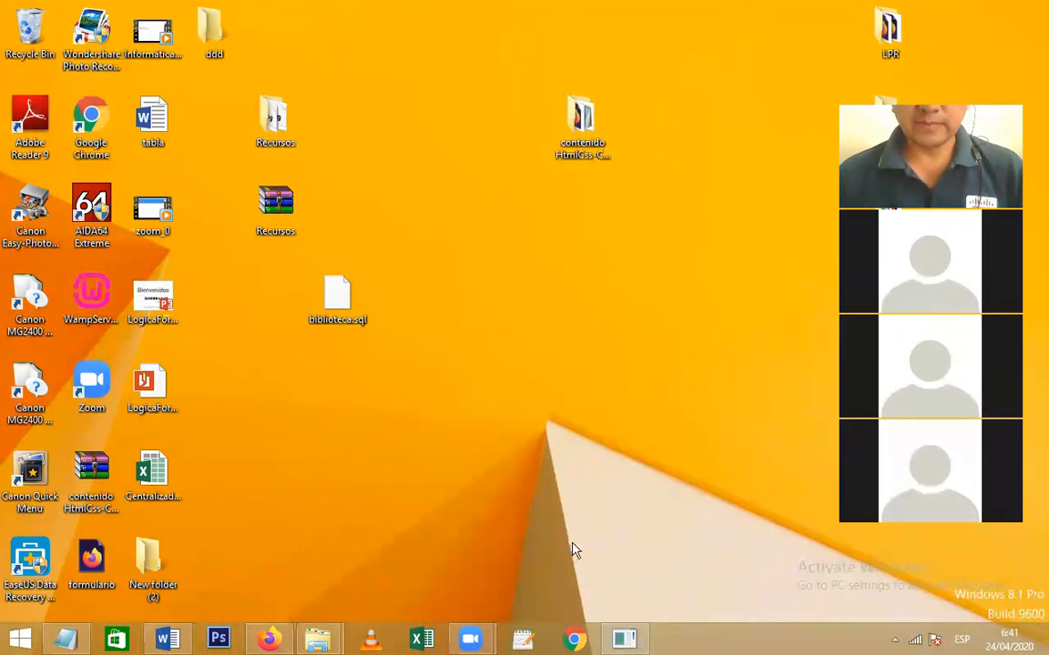
pyautogui.click(422, 635)
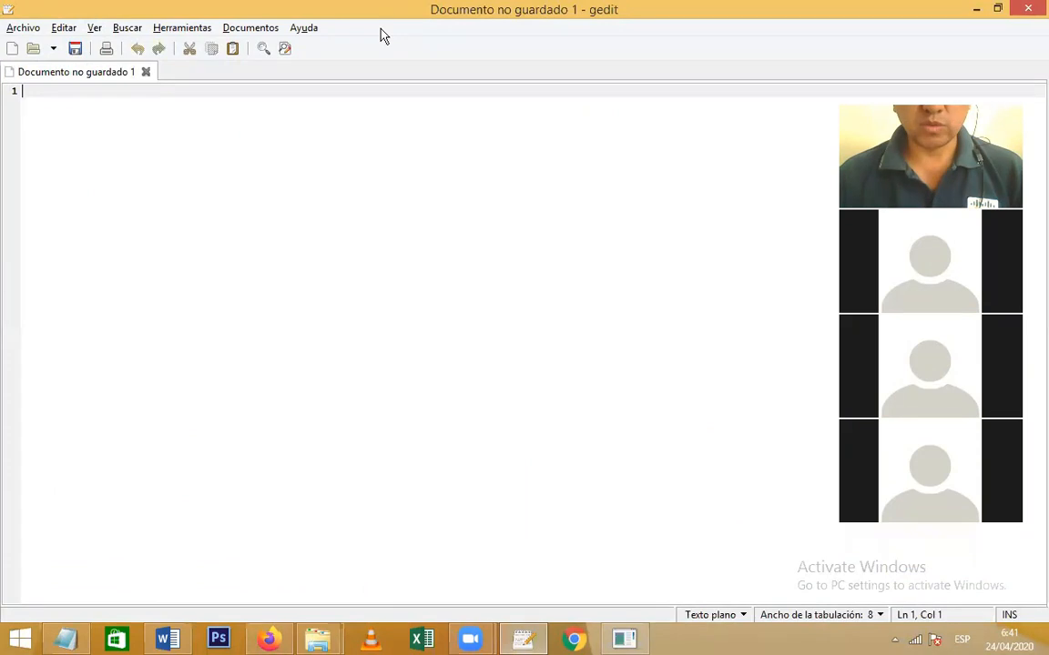
# Snap gedit to the right half, load biblioteca.sql into it, and restore the window
pyautogui.press('super+Right')
pyautogui.moveTo(341, 307); pyautogui.dragTo(622, 223)
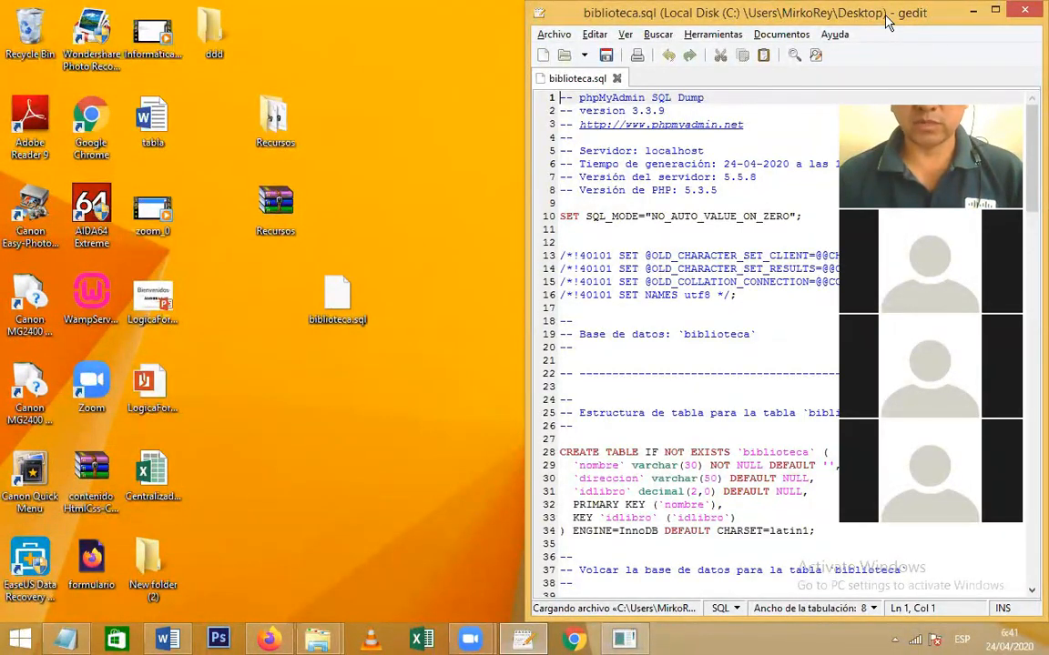
pyautogui.doubleClick(888, 23)
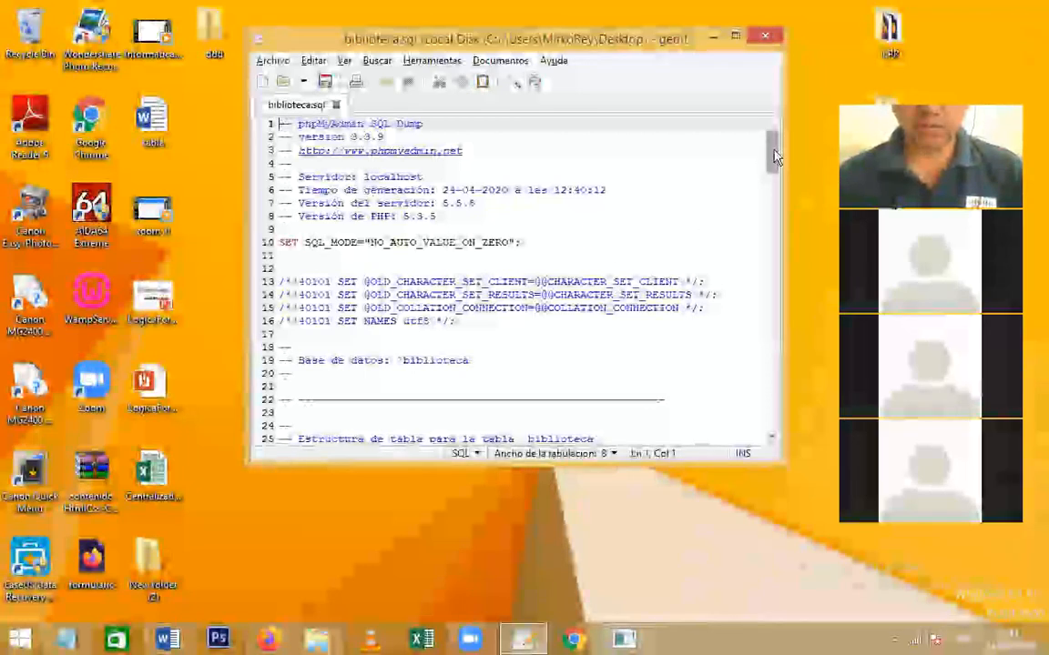
# Read through the dump's CREATE TABLE, INSERT and foreign-key statements, then close gedit
pyautogui.moveTo(775, 157); pyautogui.dragTo(776, 200)
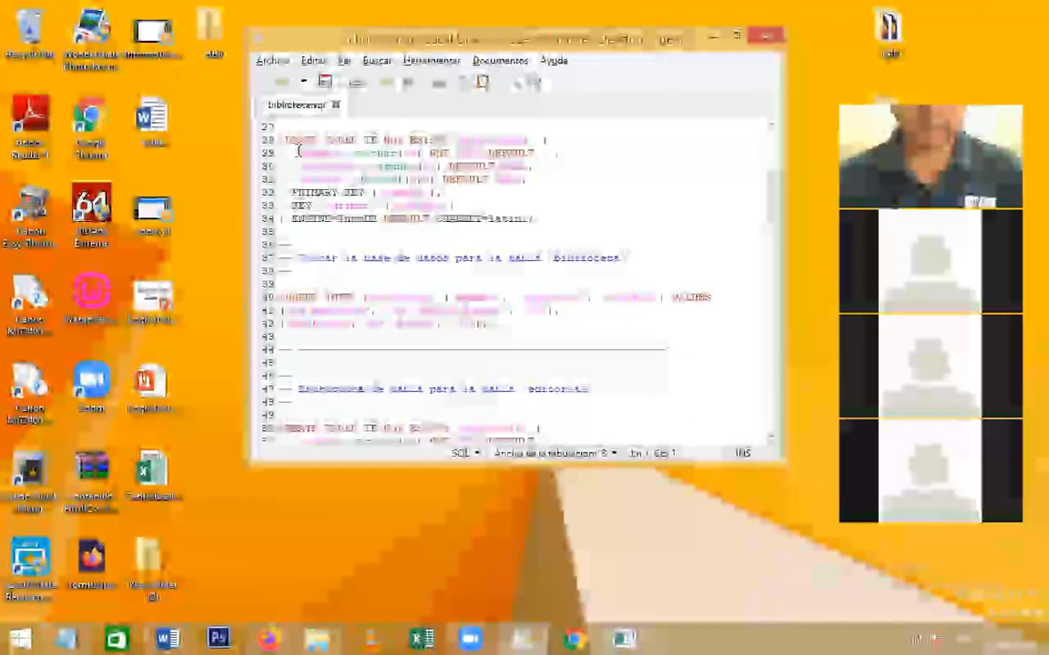
pyautogui.moveTo(280, 141); pyautogui.dragTo(357, 139)
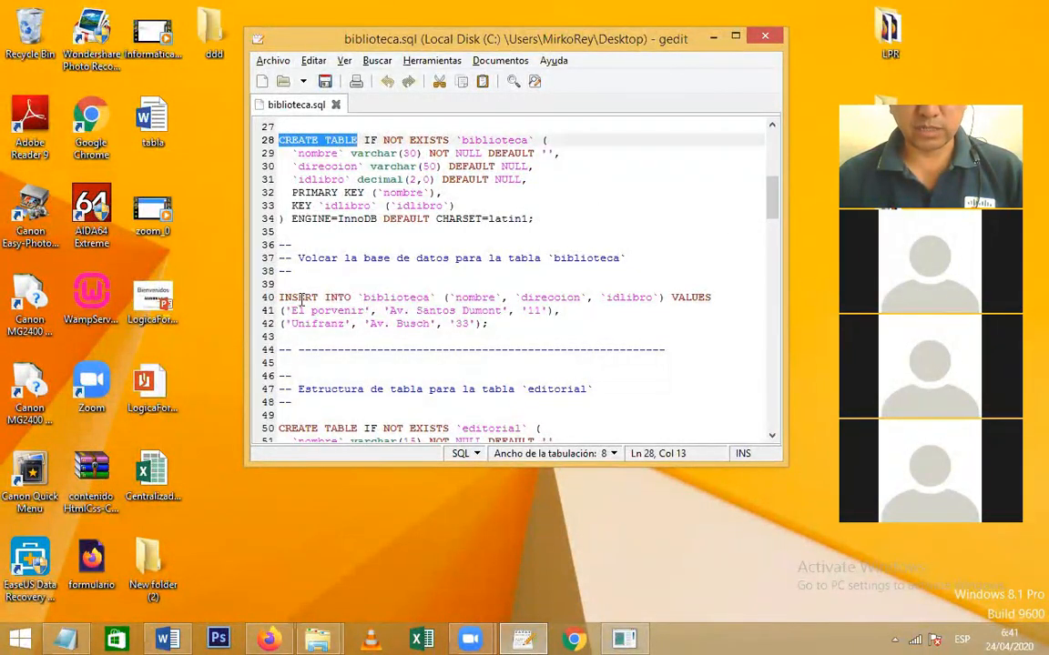
pyautogui.moveTo(296, 298); pyautogui.dragTo(338, 298)
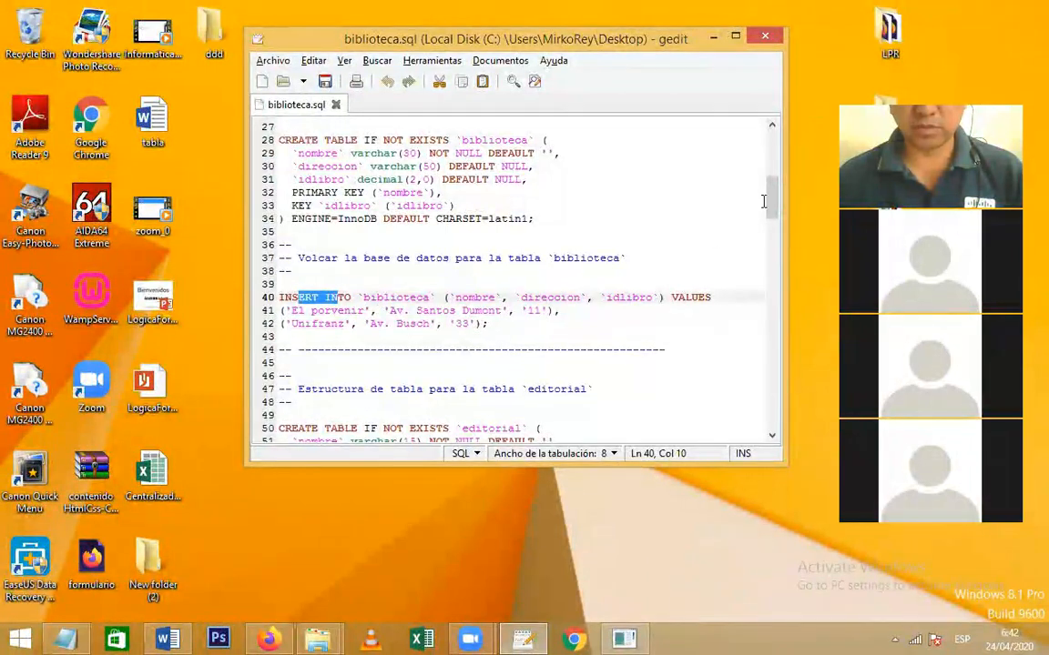
pyautogui.scroll(-1, 769, 210)
pyautogui.scroll(-6, 769, 210)
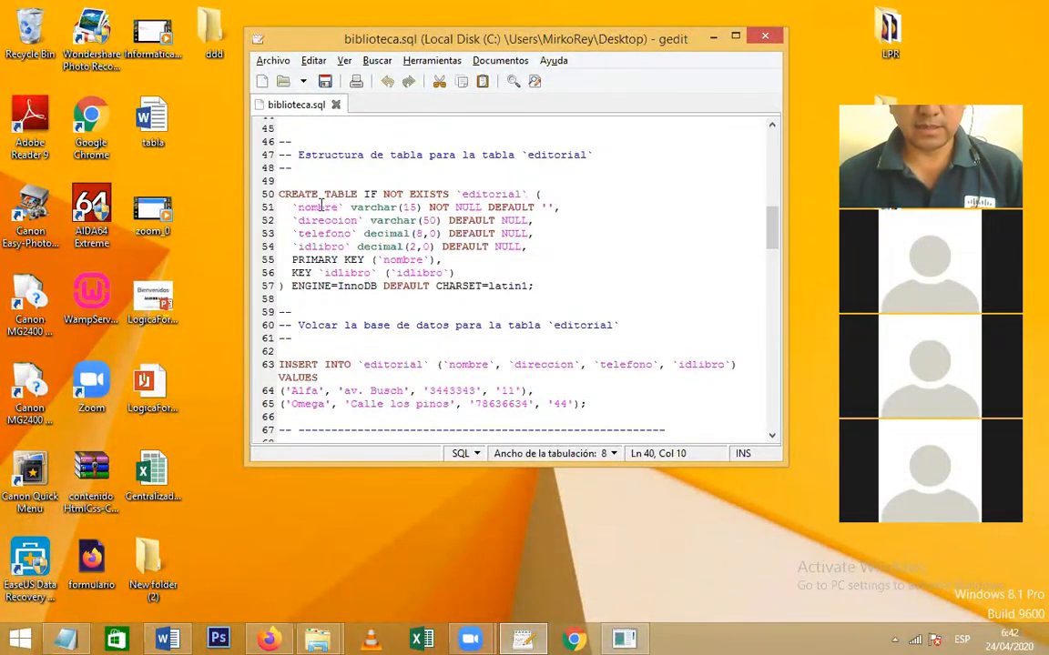
pyautogui.scroll(-2, 692, 201)
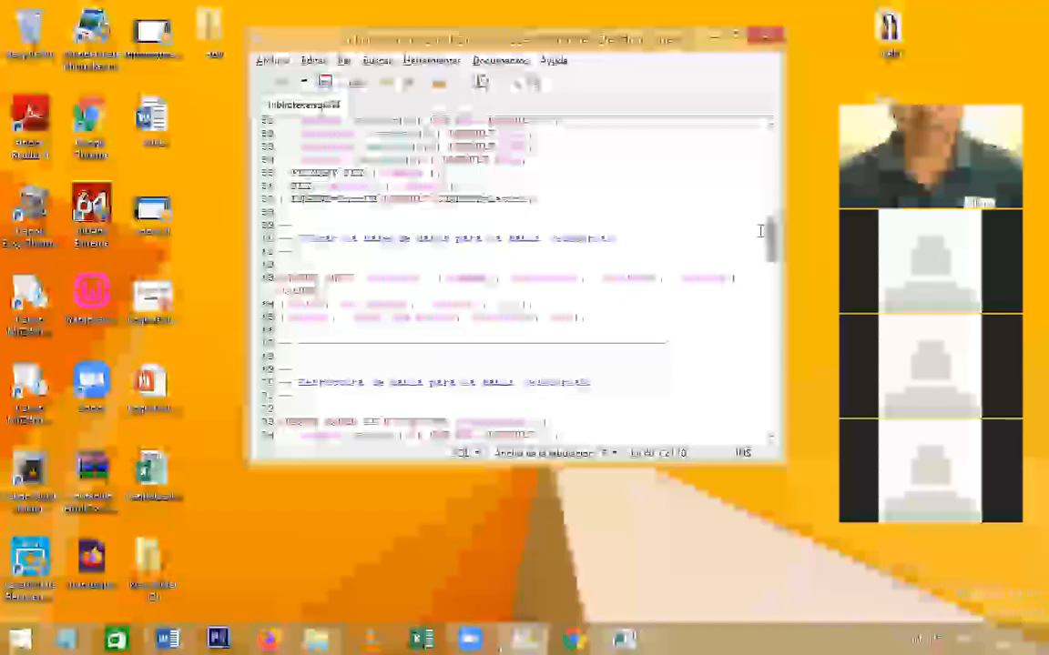
pyautogui.moveTo(769, 246); pyautogui.dragTo(773, 415)
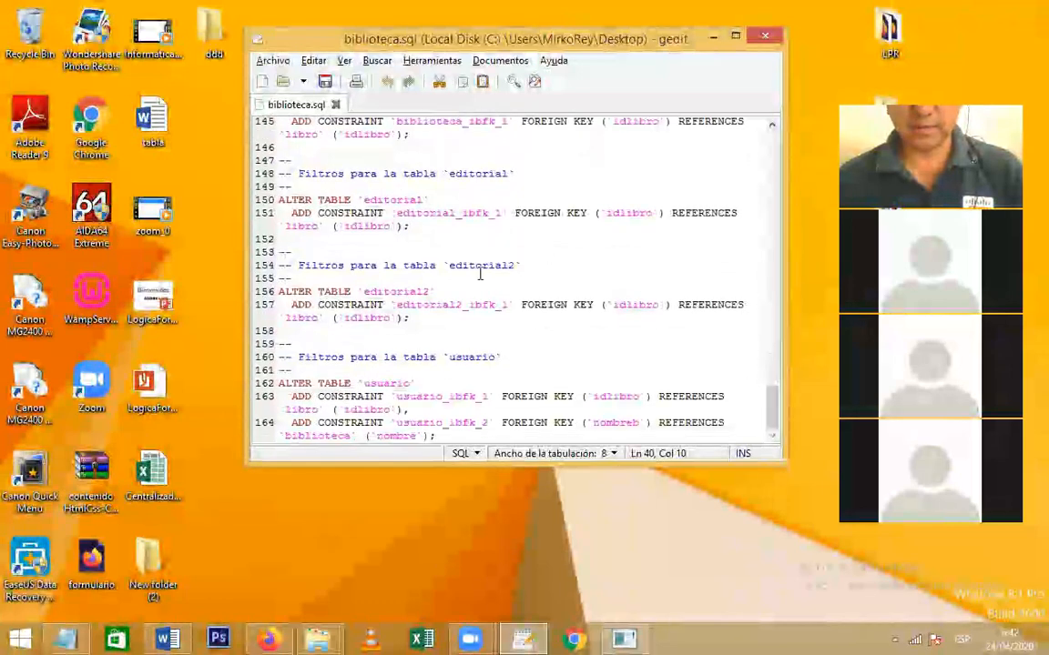
pyautogui.moveTo(774, 395); pyautogui.dragTo(773, 381)
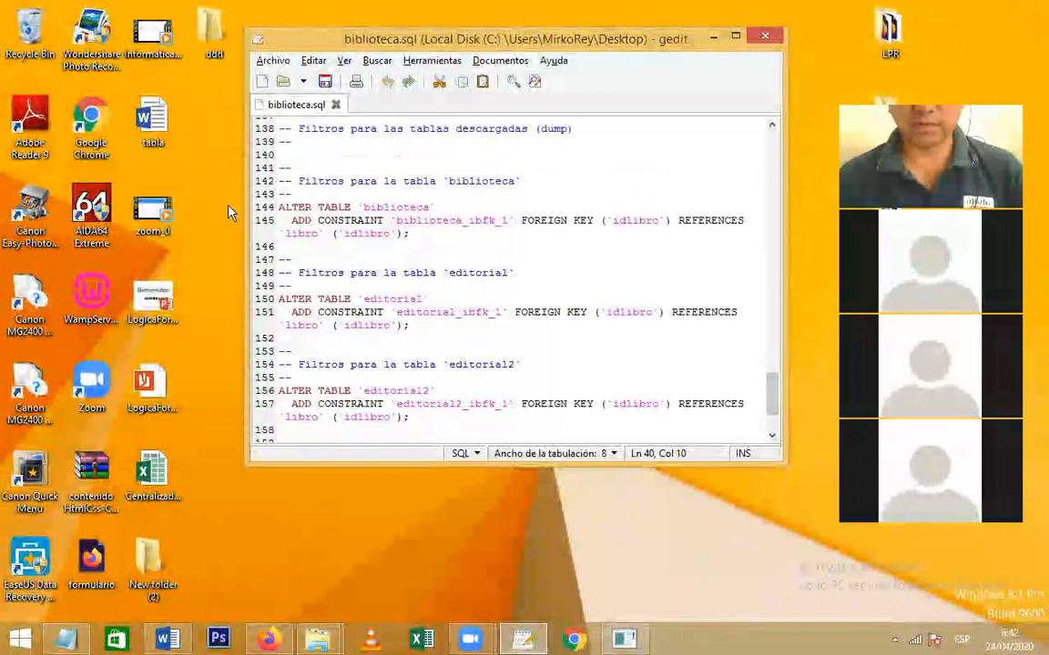
pyautogui.scroll(20, 691, 294)
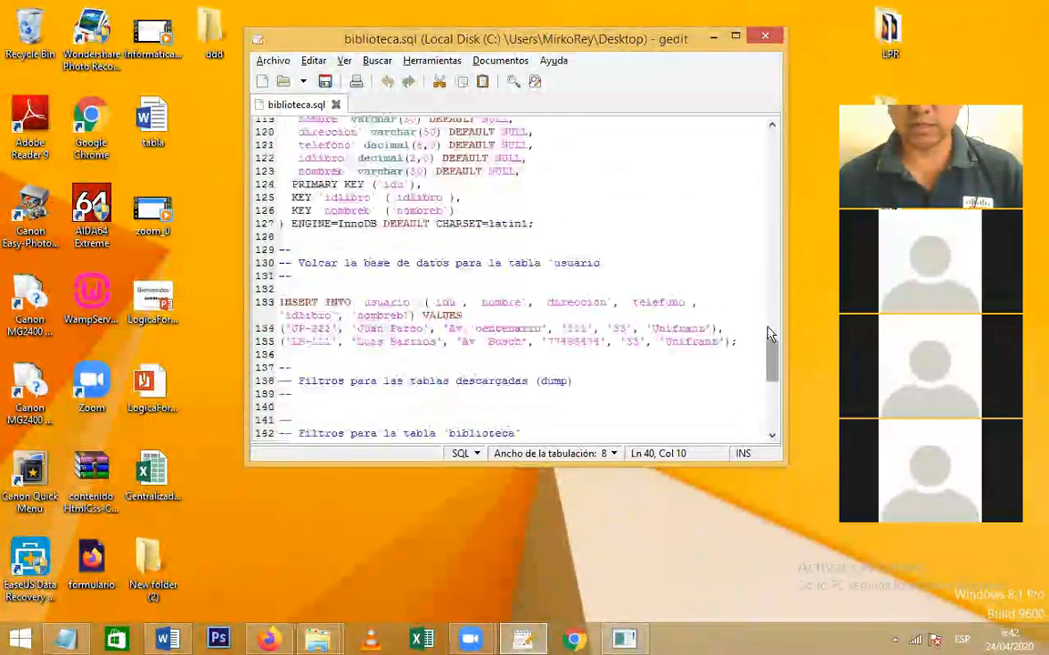
pyautogui.click(765, 36)
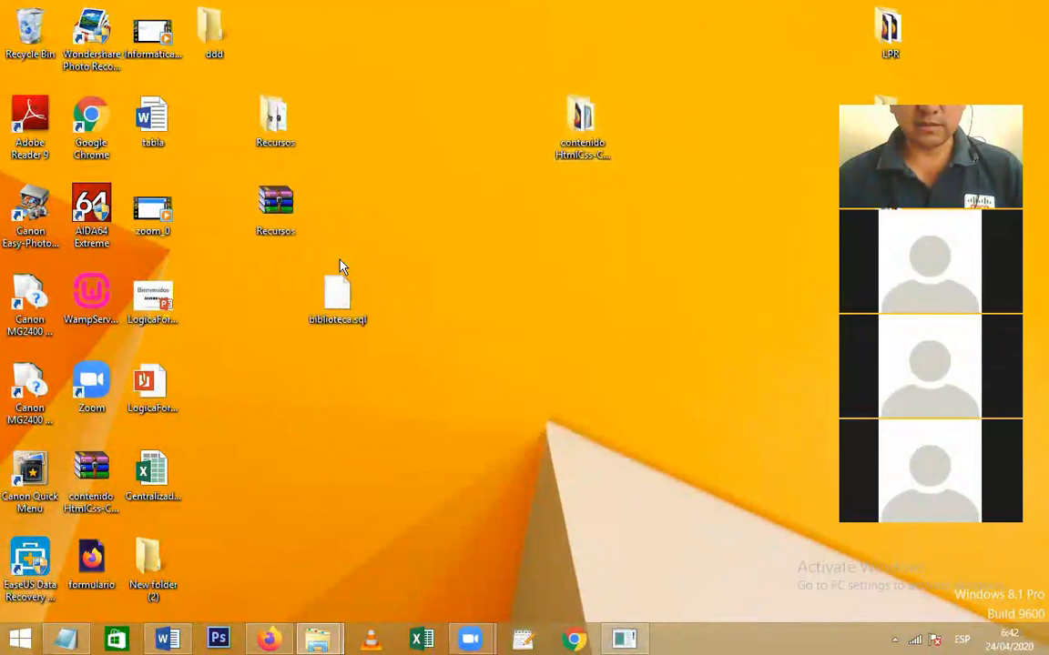
# Nudge the biblioteca.sql icon right and bring back the MySQL console, enlarged to show all output
pyautogui.moveTo(336, 289); pyautogui.dragTo(401, 290)
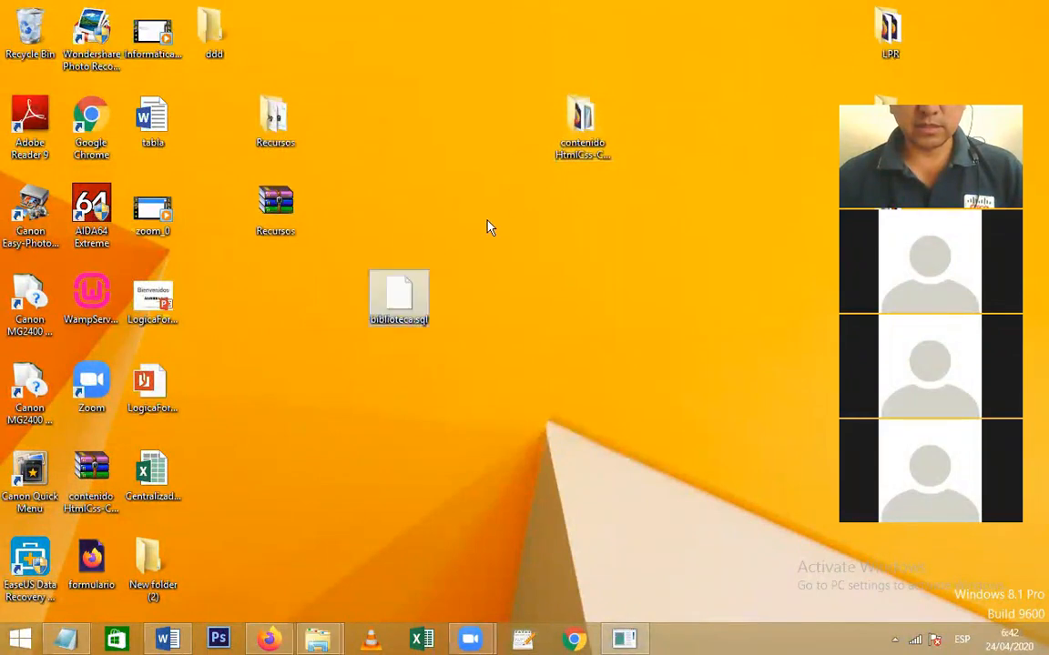
pyautogui.click(624, 640)
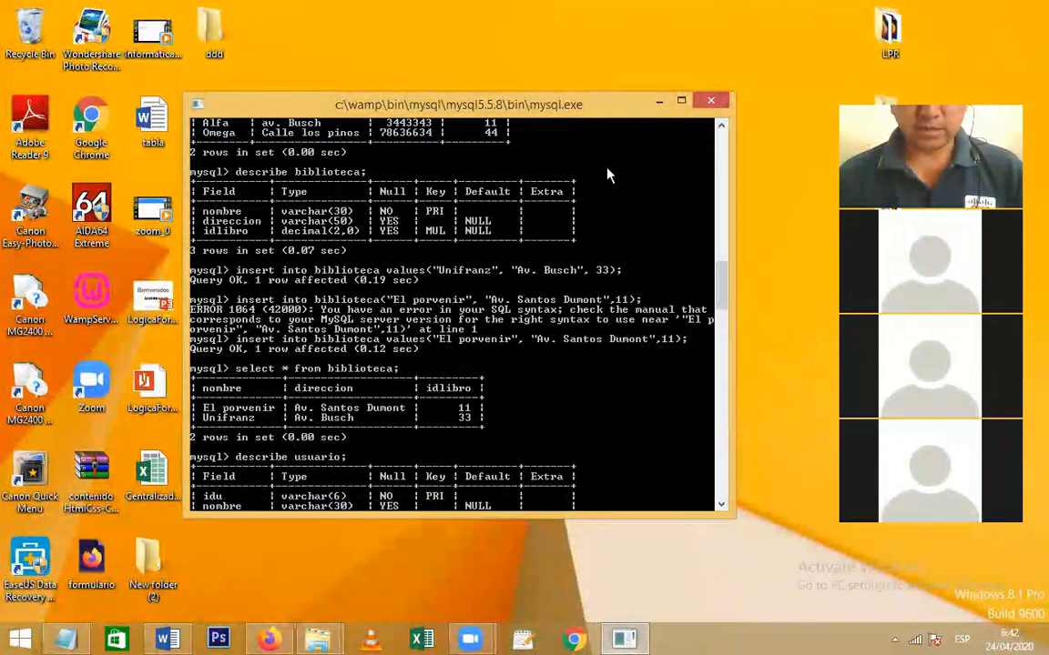
pyautogui.moveTo(618, 94); pyautogui.dragTo(596, 40)
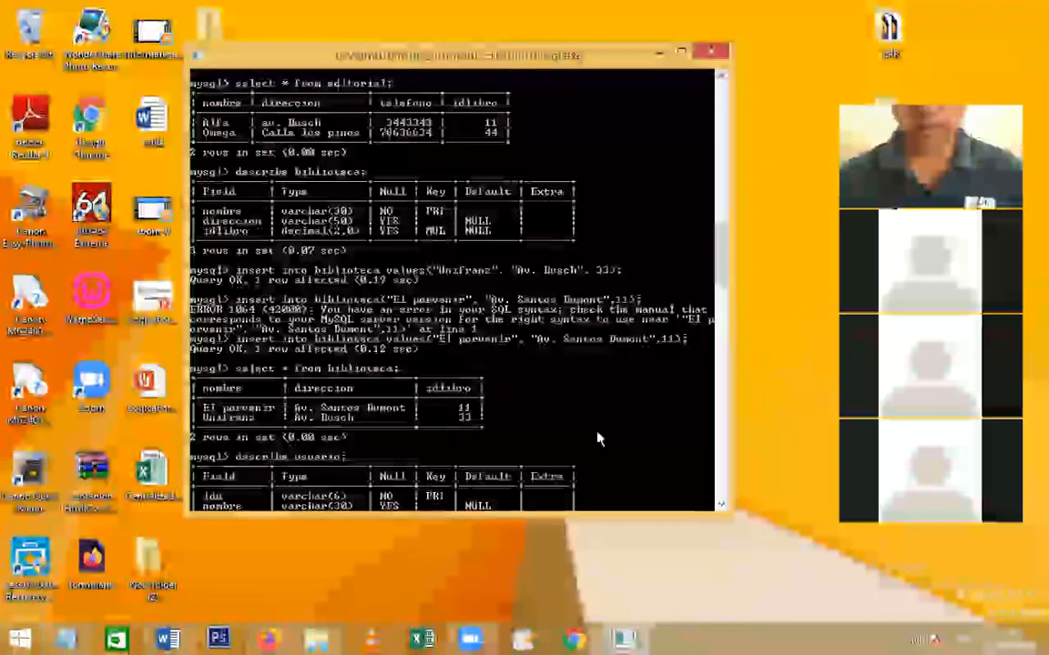
pyautogui.moveTo(652, 515); pyautogui.dragTo(647, 572)
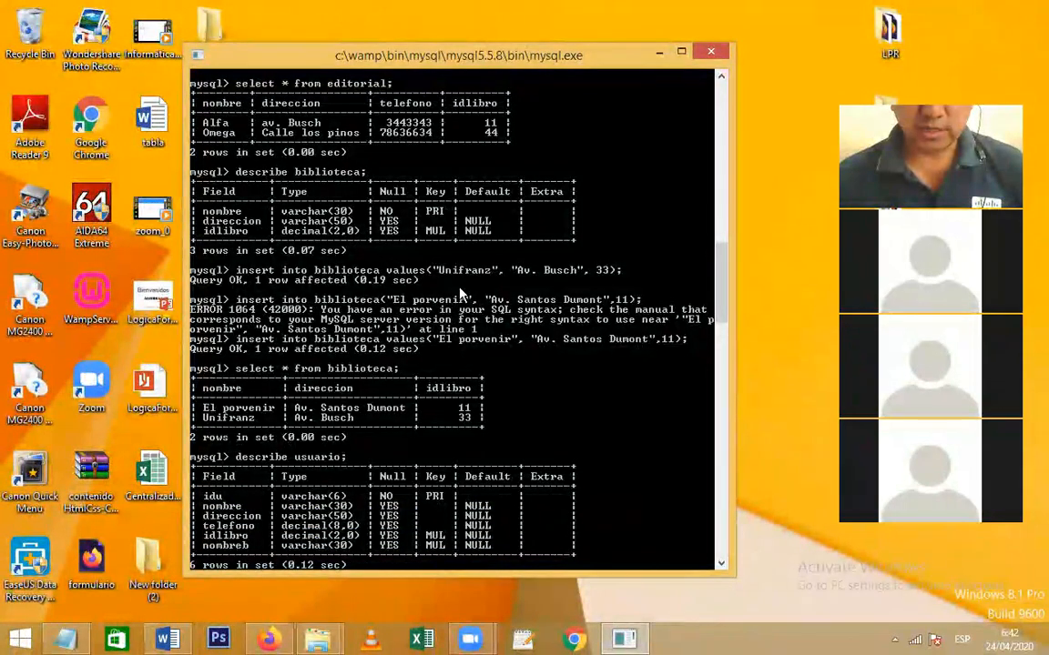
# Select and copy all the console text, then bring up Word's taskbar launch menu
pyautogui.rightClick(449, 251)
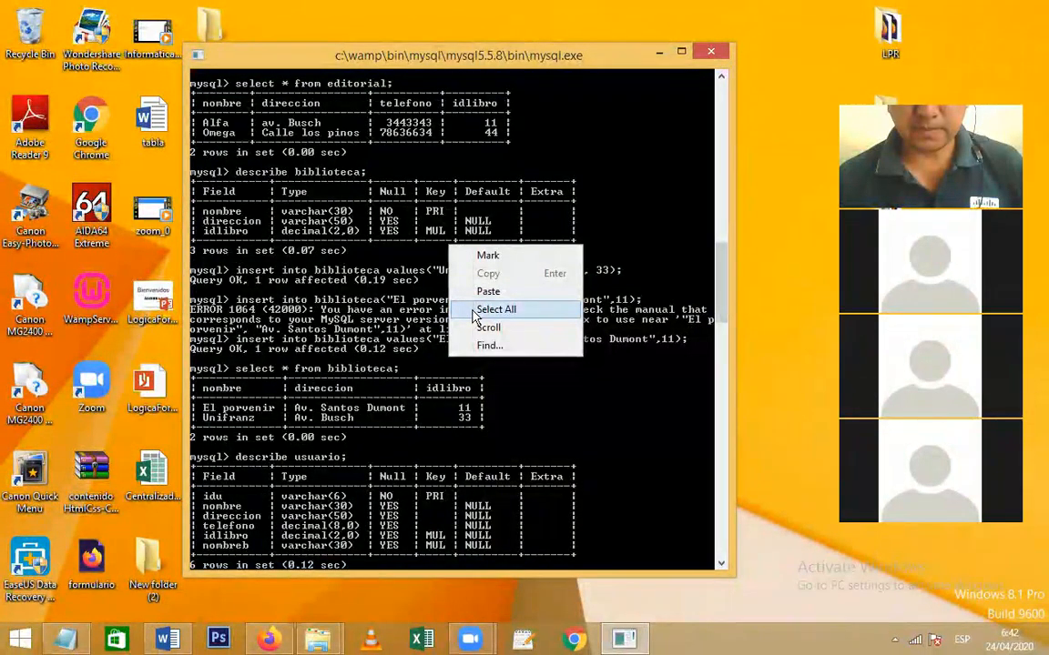
pyautogui.click(493, 309)
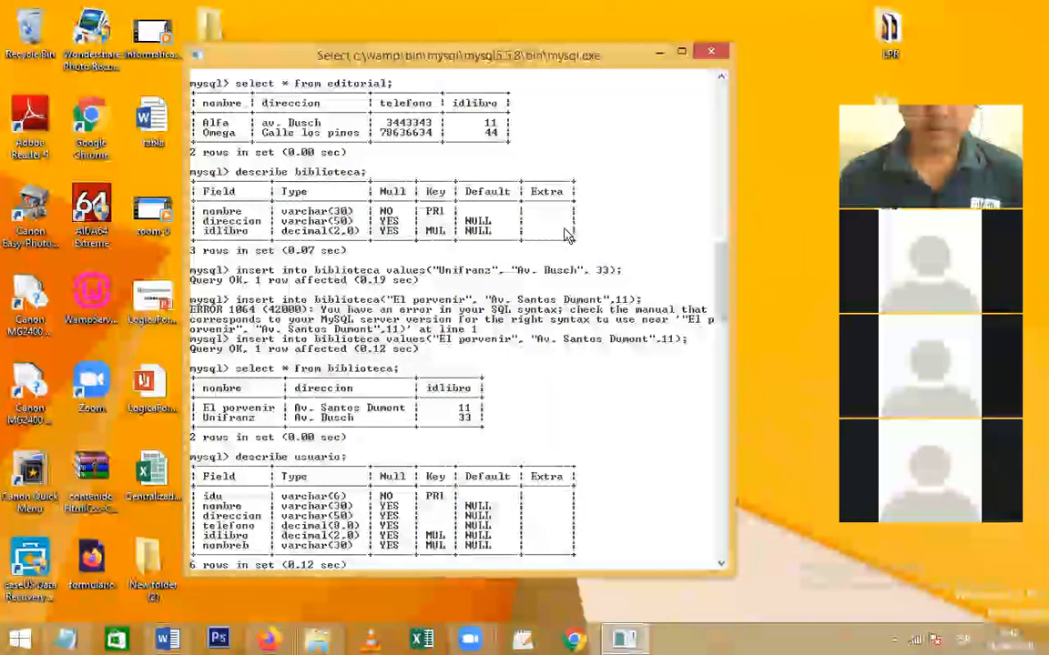
pyautogui.rightClick(471, 243)
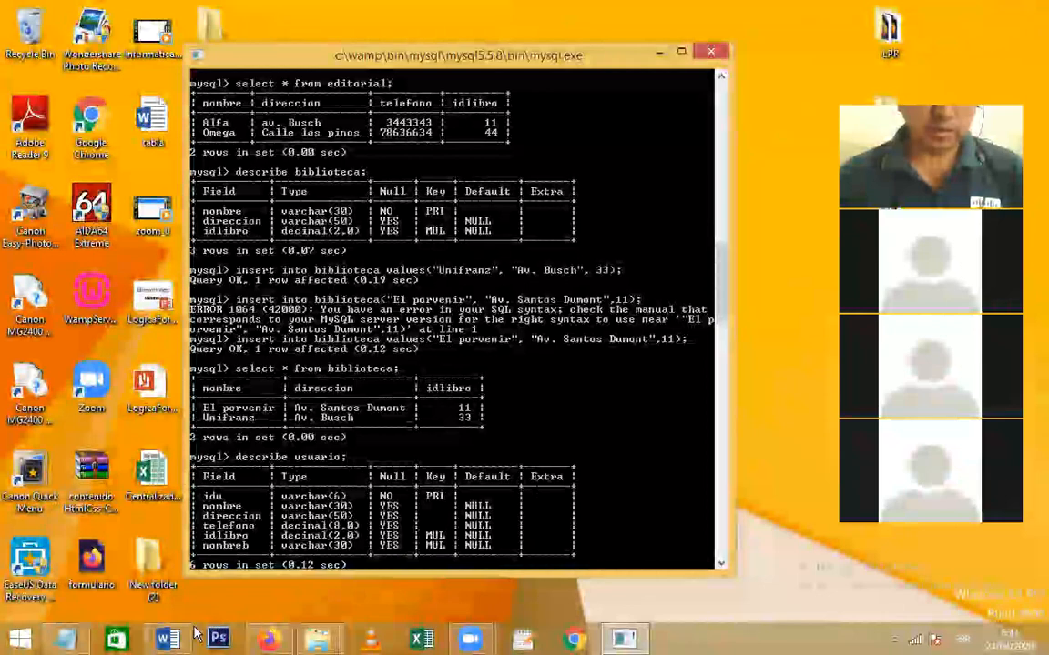
pyautogui.rightClick(168, 640)
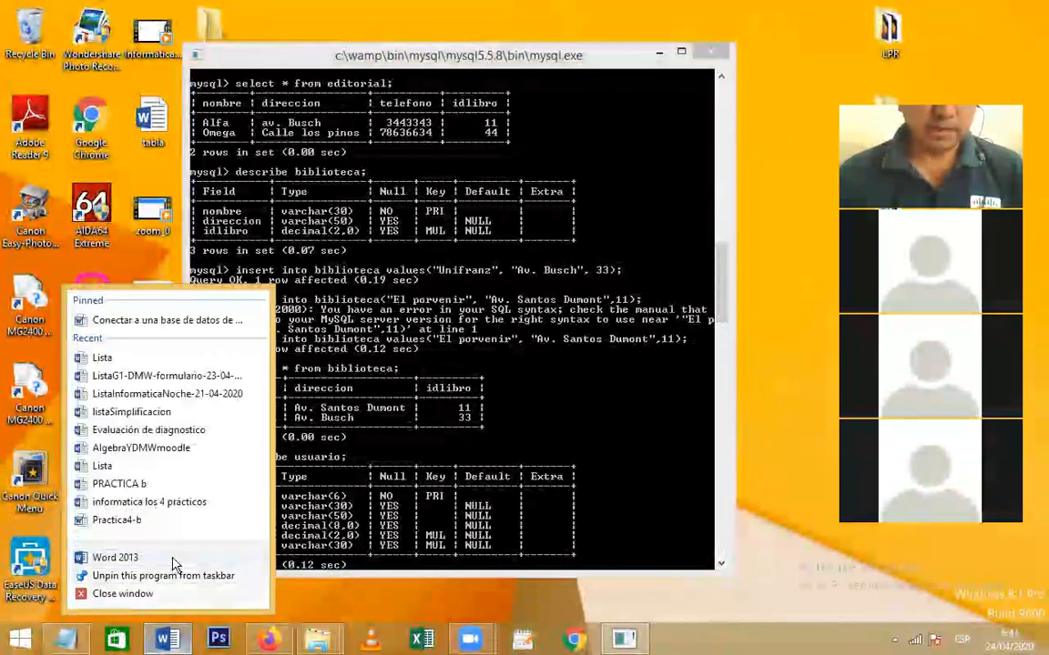
# Start Word 2013 with a blank document and paste the copied console session into it
pyautogui.click(172, 559)
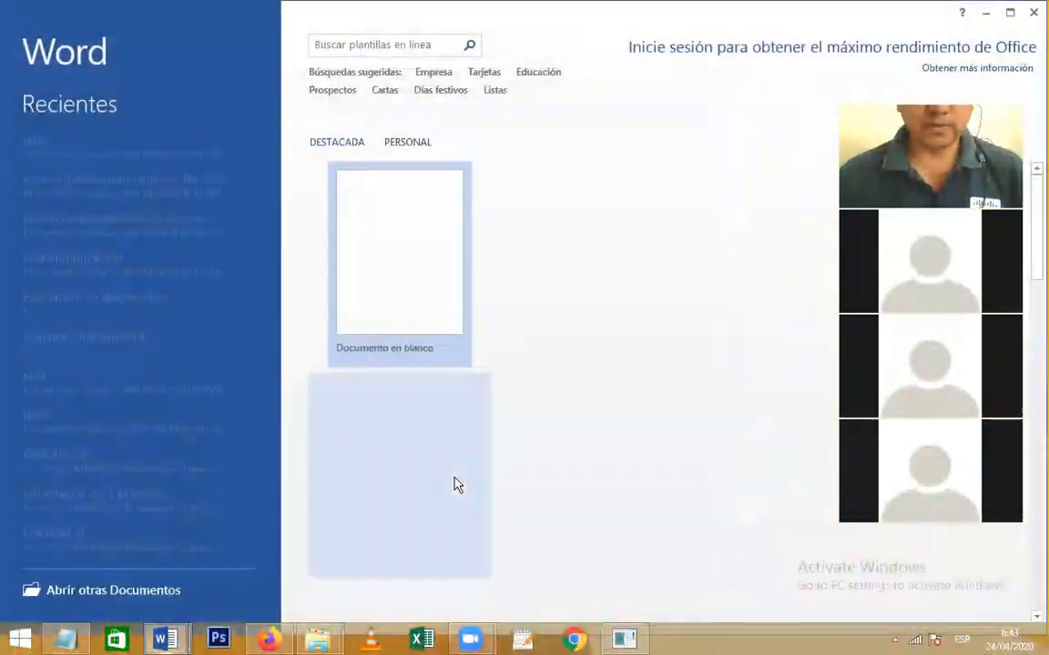
pyautogui.click(405, 257)
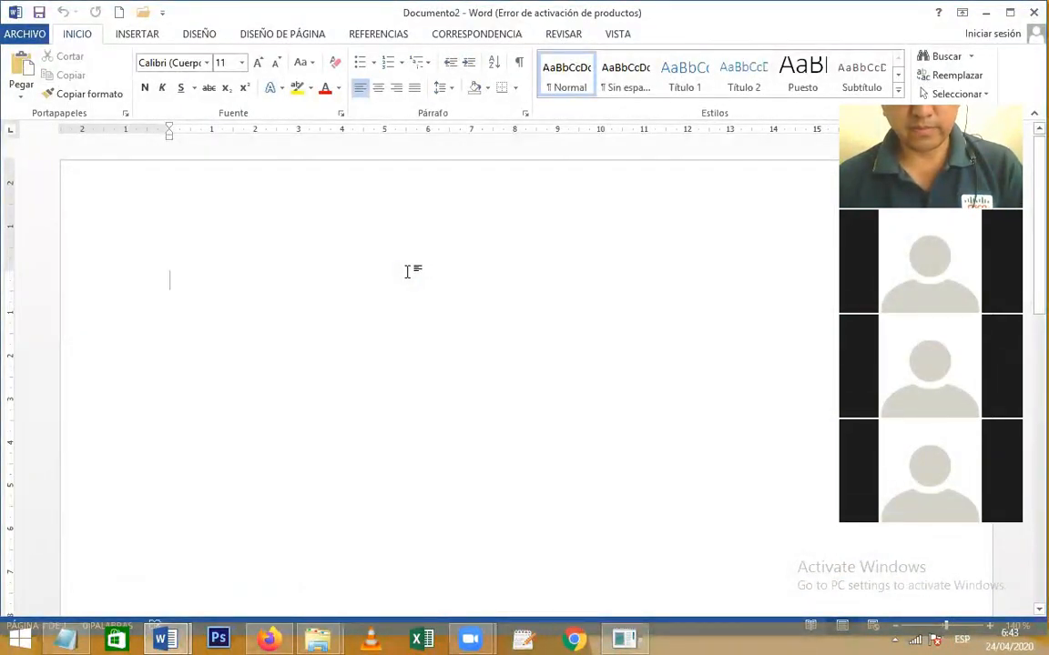
pyautogui.hotkey('ctrl', 'v')
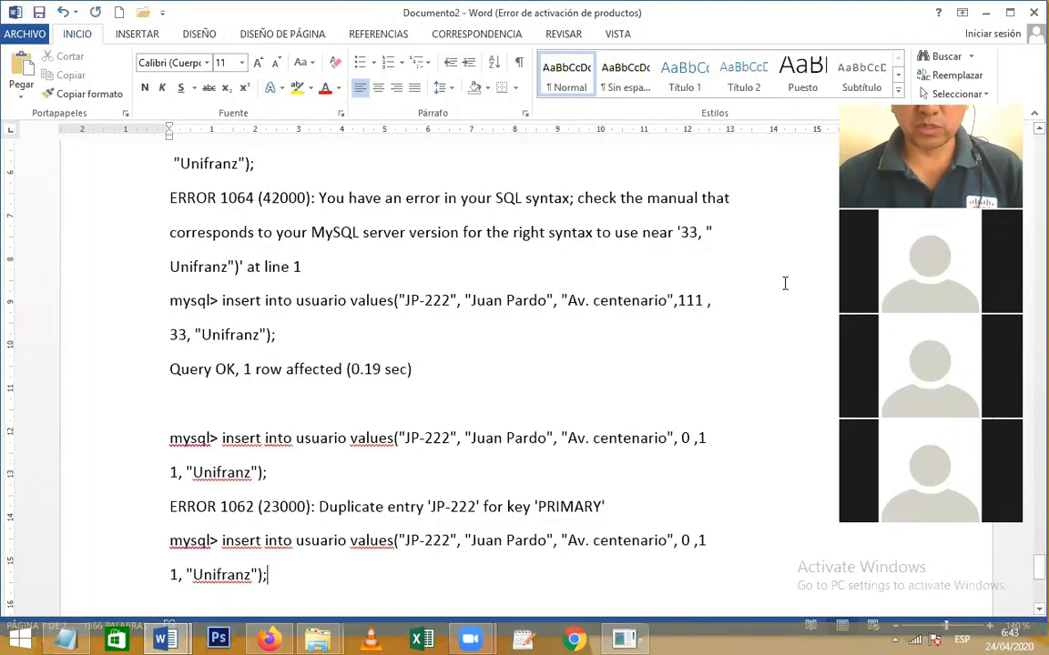
# Scroll through the seven-page pasted session down to the libro table's four-book listing
pyautogui.moveTo(1039, 568); pyautogui.dragTo(1035, 247)
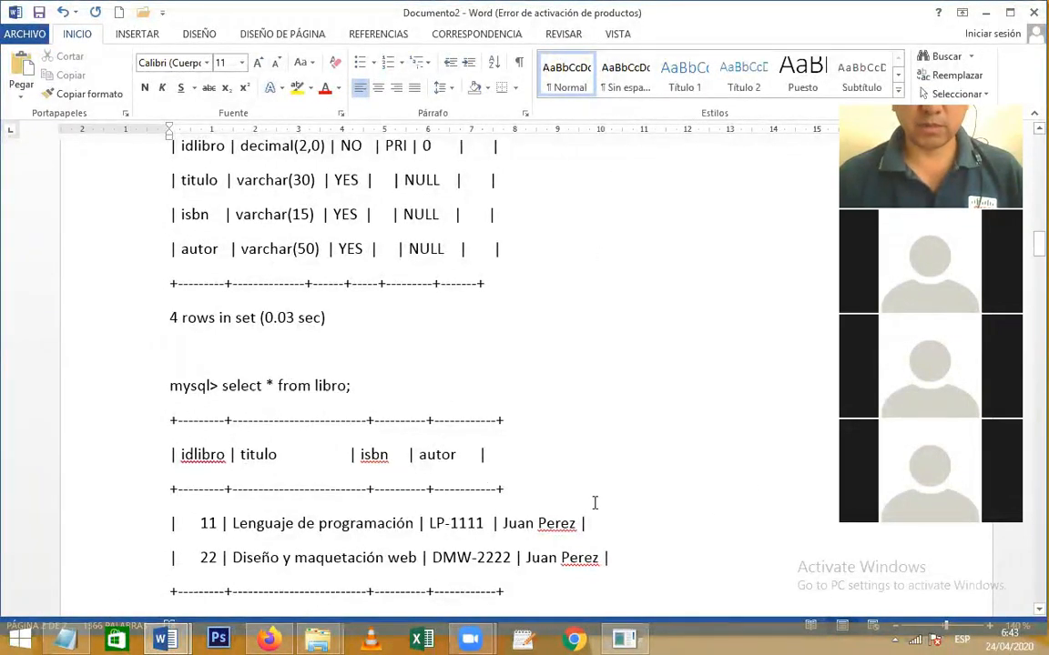
pyautogui.moveTo(1035, 243); pyautogui.dragTo(1034, 253)
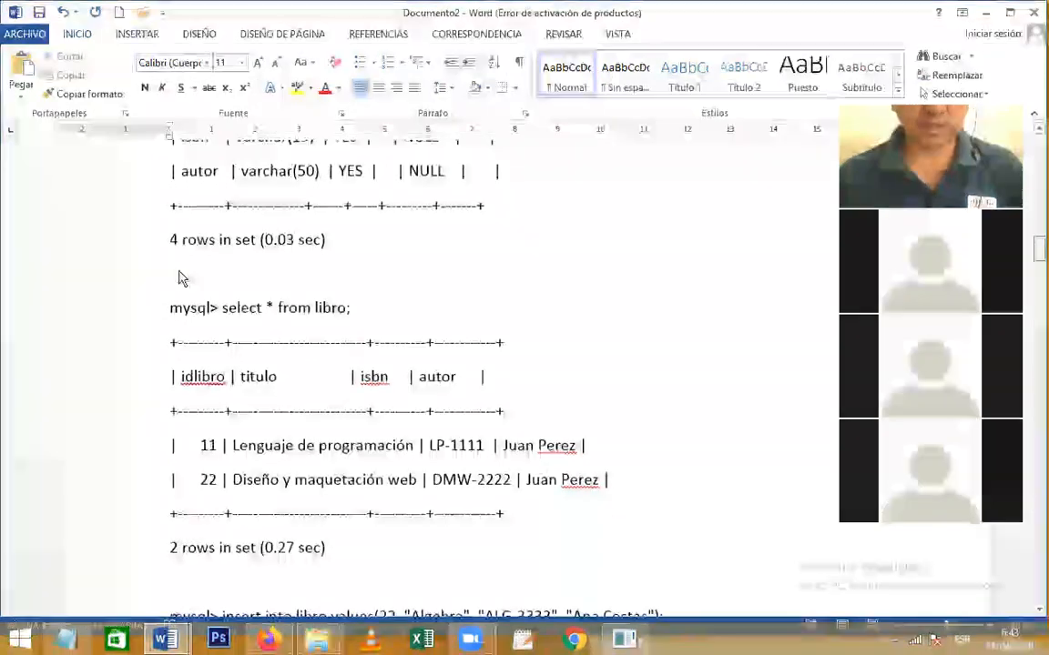
pyautogui.moveTo(211, 298); pyautogui.dragTo(381, 305)
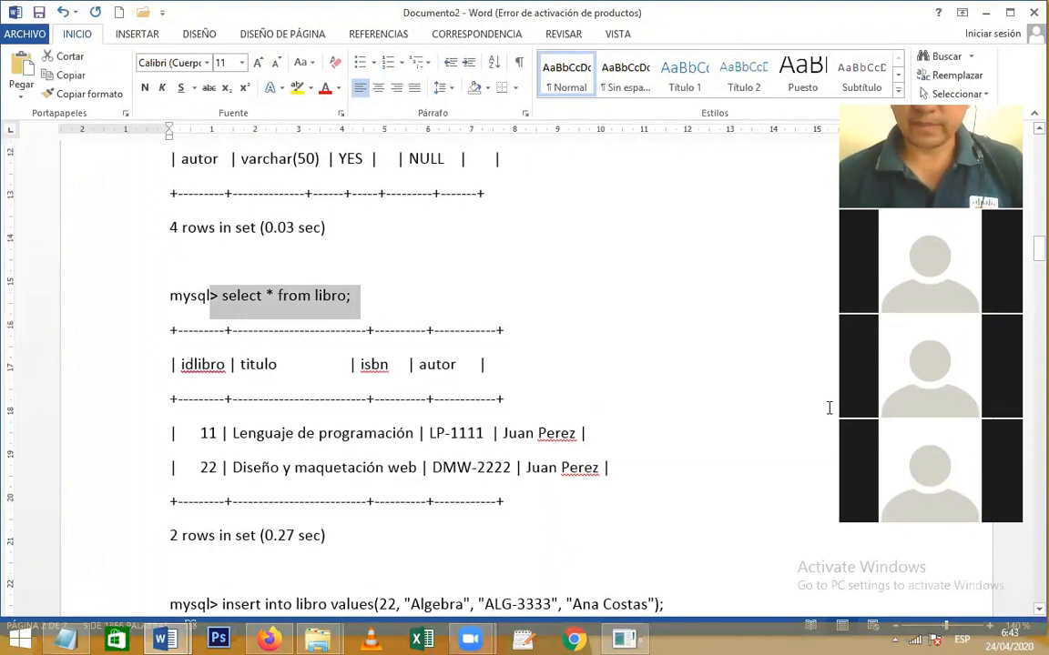
pyautogui.moveTo(1035, 255); pyautogui.dragTo(1034, 300)
pyautogui.moveTo(633, 644)
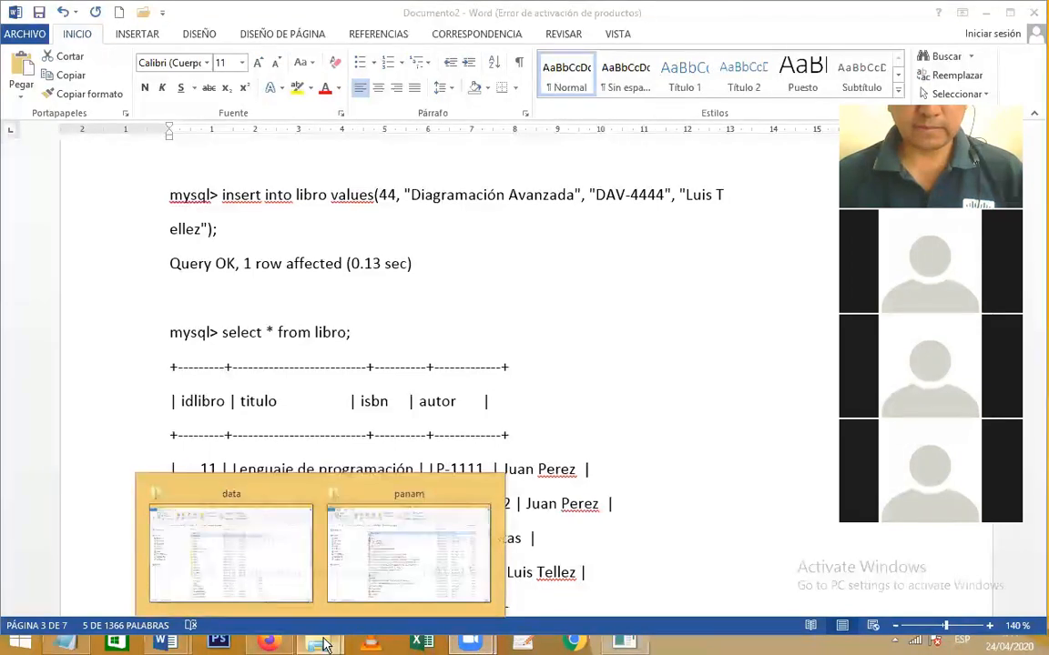
# Select the insert into libro statement for Diagramación Avanzada in the Word document
pyautogui.click(633, 639)
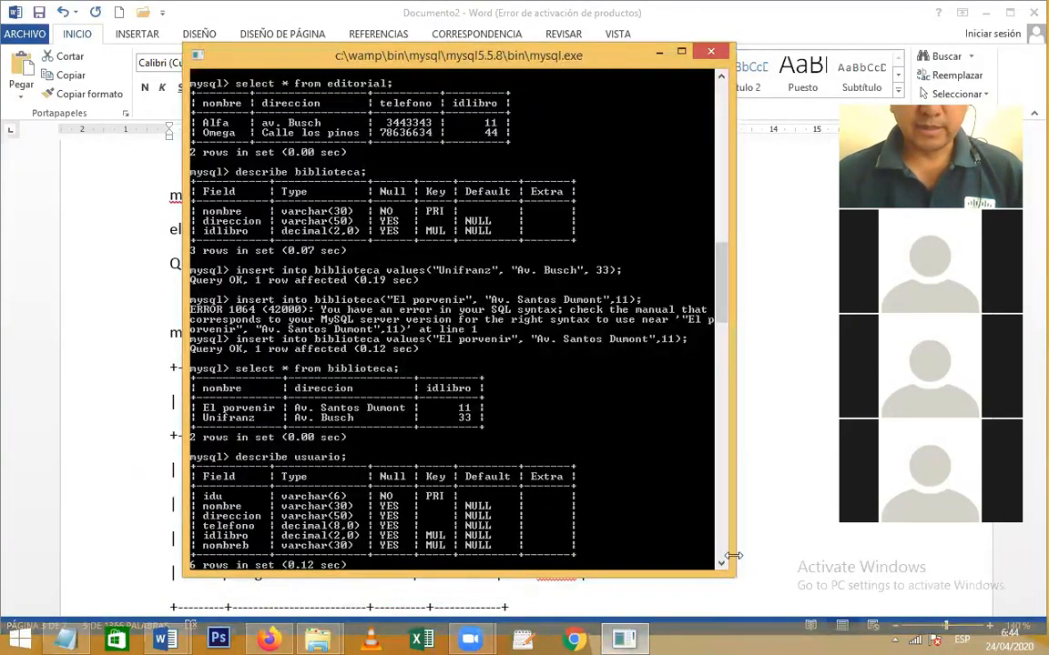
pyautogui.click(761, 481)
pyautogui.click(232, 296)
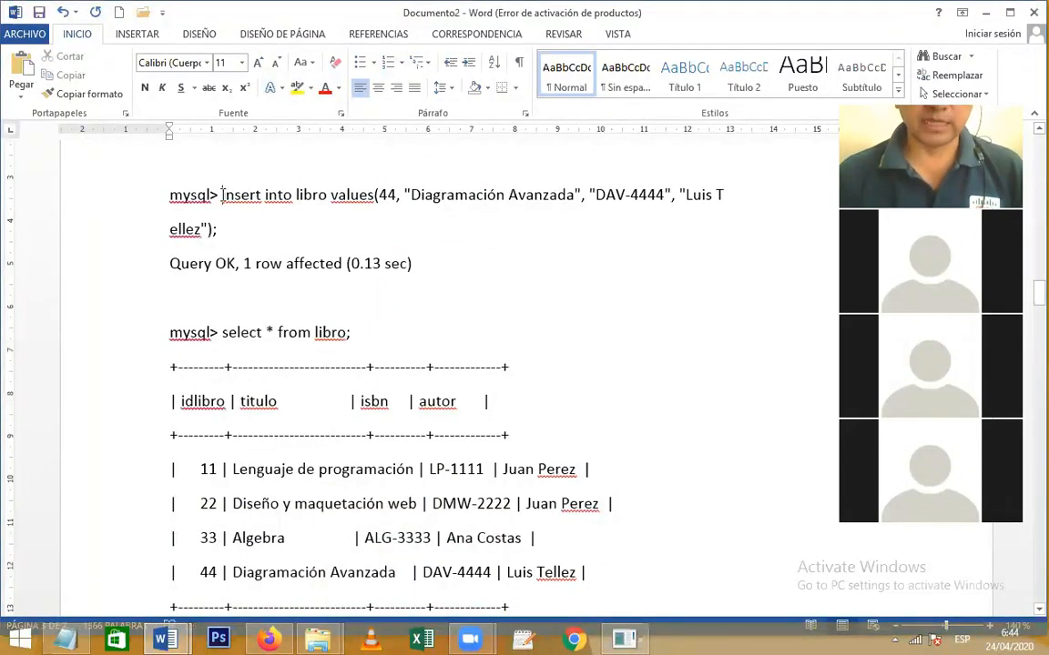
pyautogui.moveTo(220, 194); pyautogui.dragTo(216, 233)
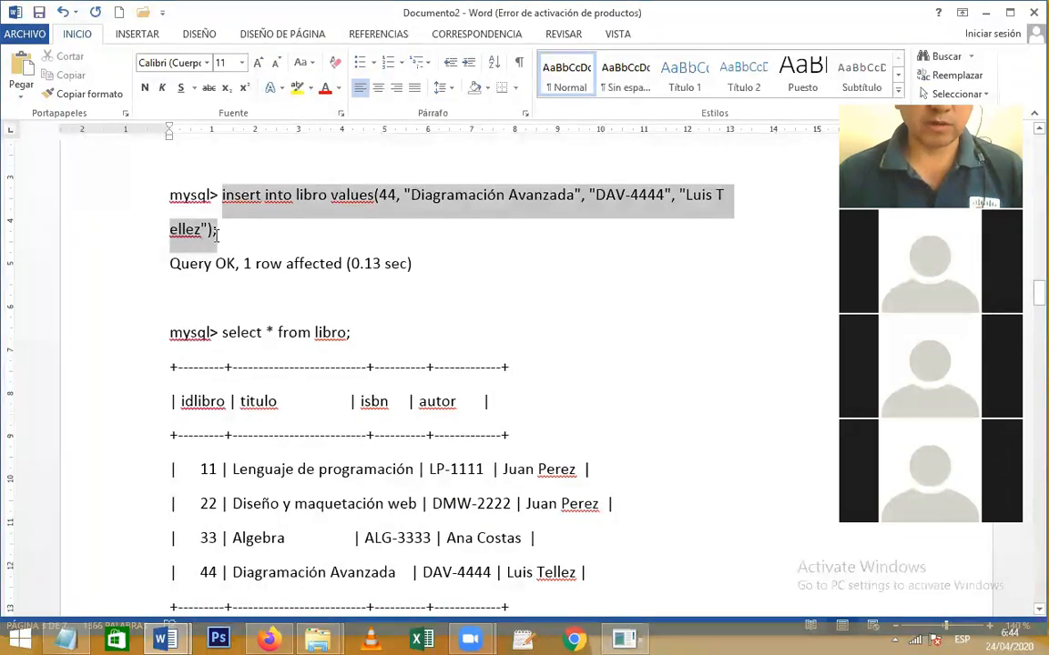
# Paste the copied insert statement into the MySQL console
pyautogui.click(638, 641)
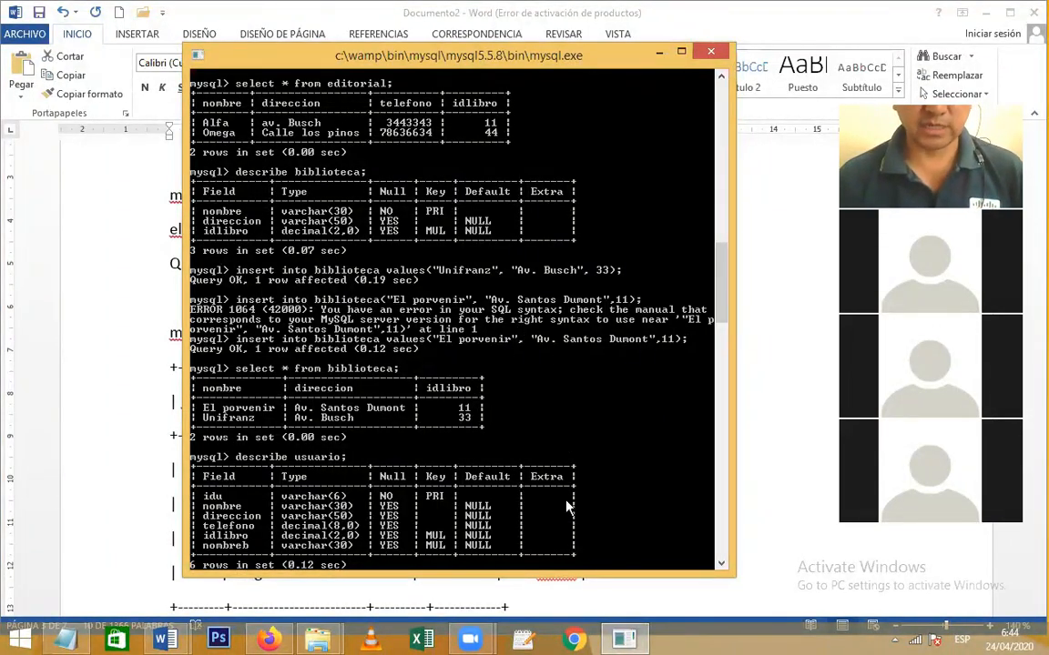
pyautogui.rightClick(468, 507)
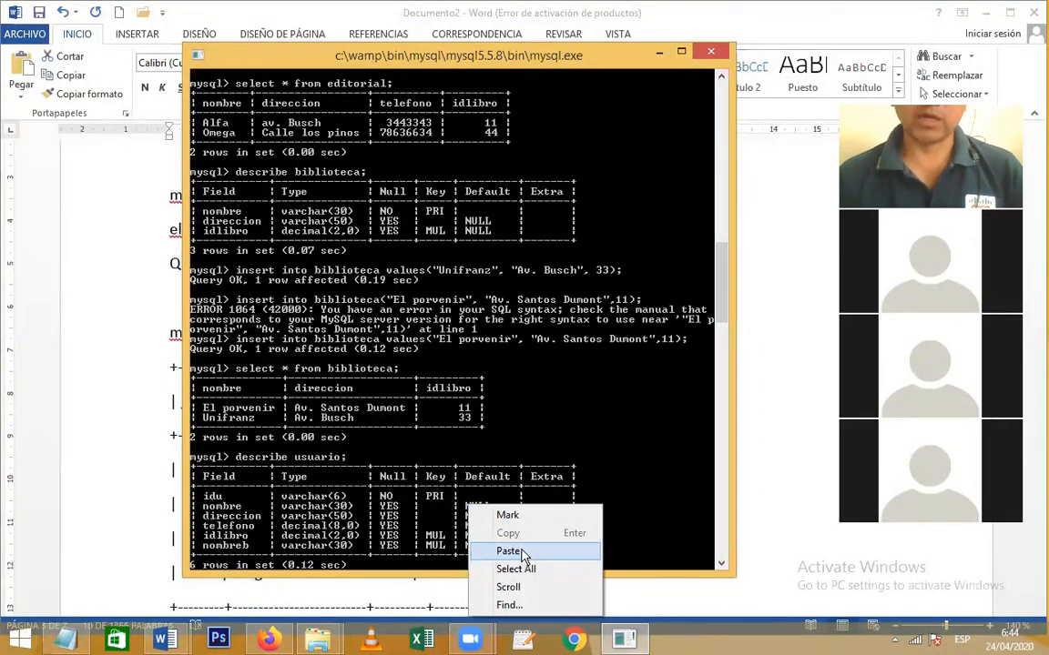
pyautogui.click(763, 414)
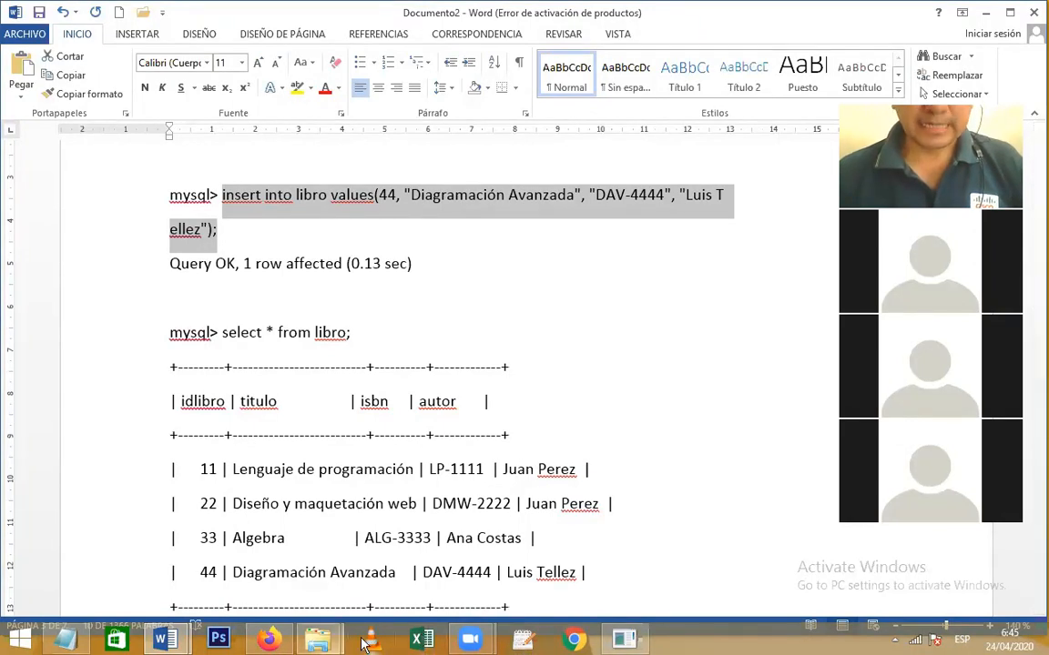
pyautogui.click(165, 640)
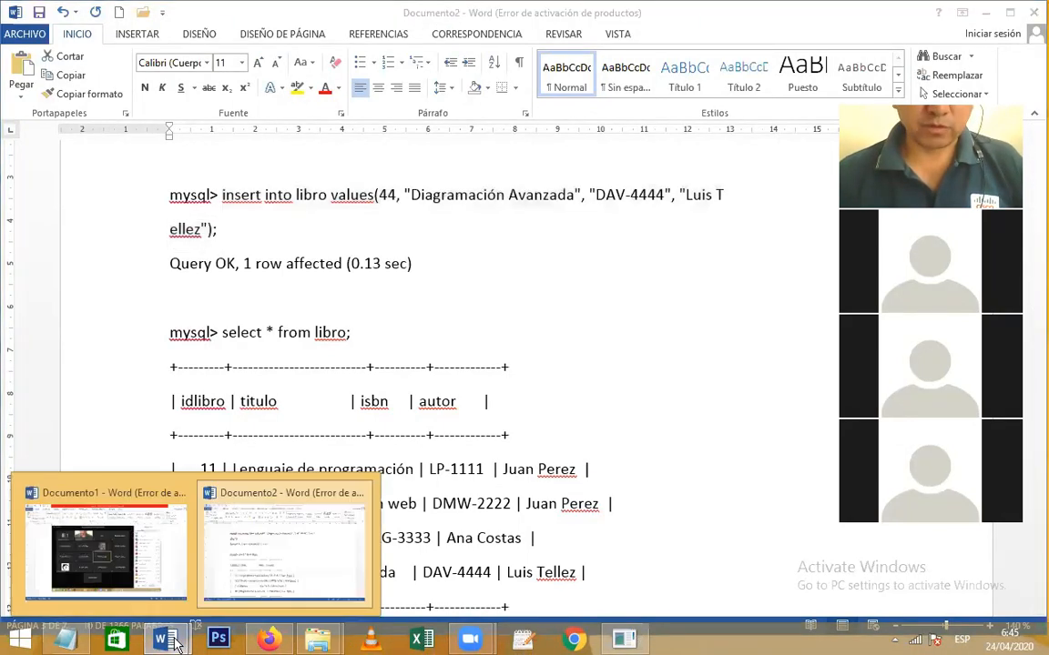
pyautogui.click(264, 543)
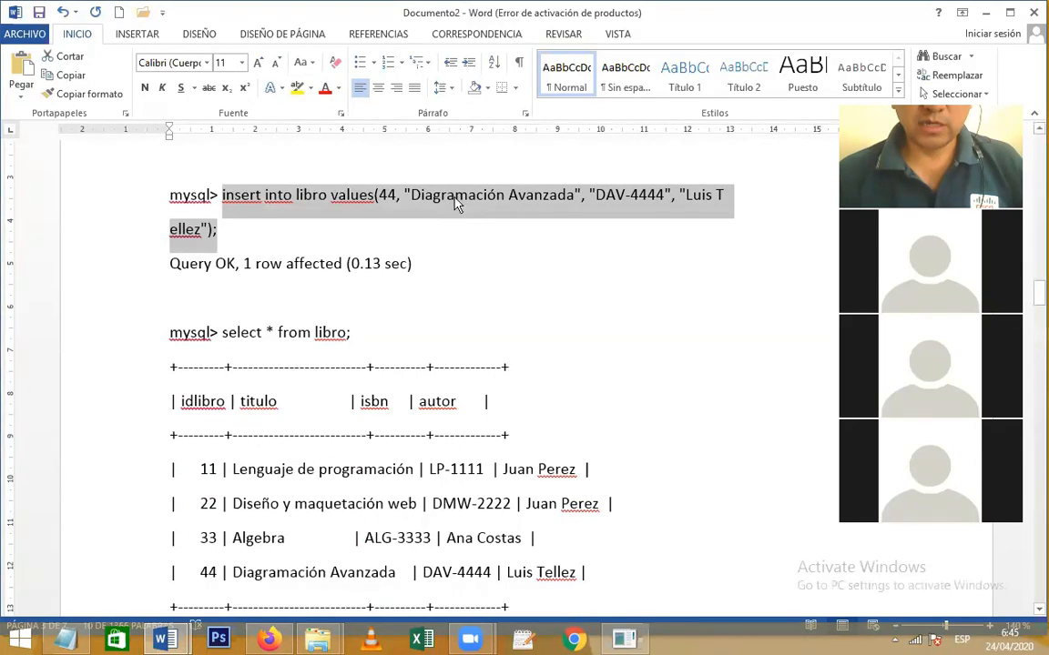
pyautogui.click(424, 197)
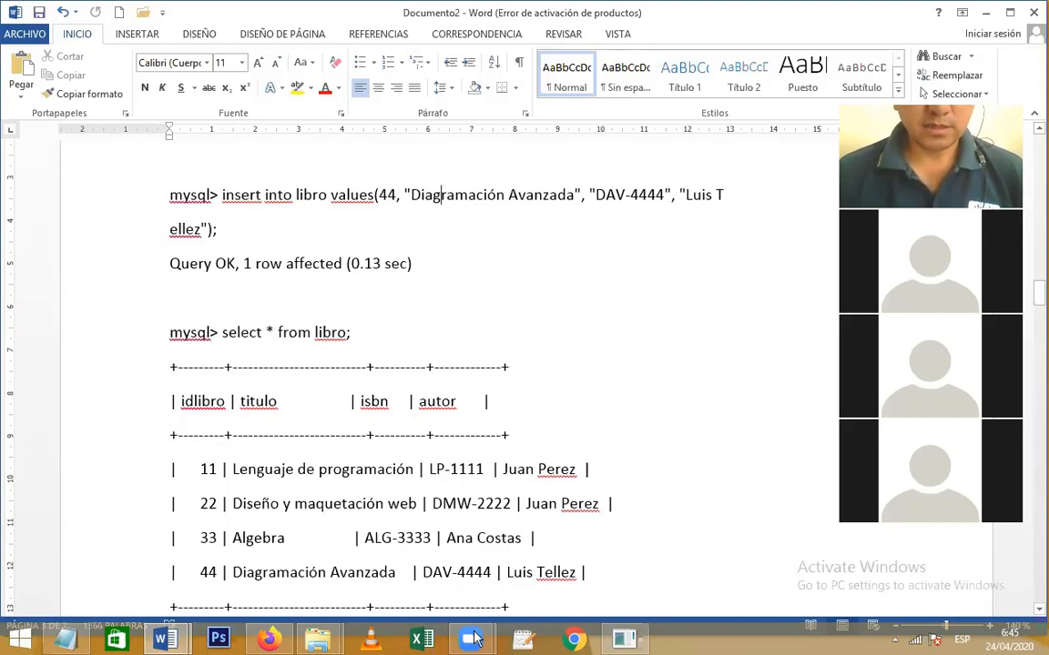
pyautogui.moveTo(467, 643)
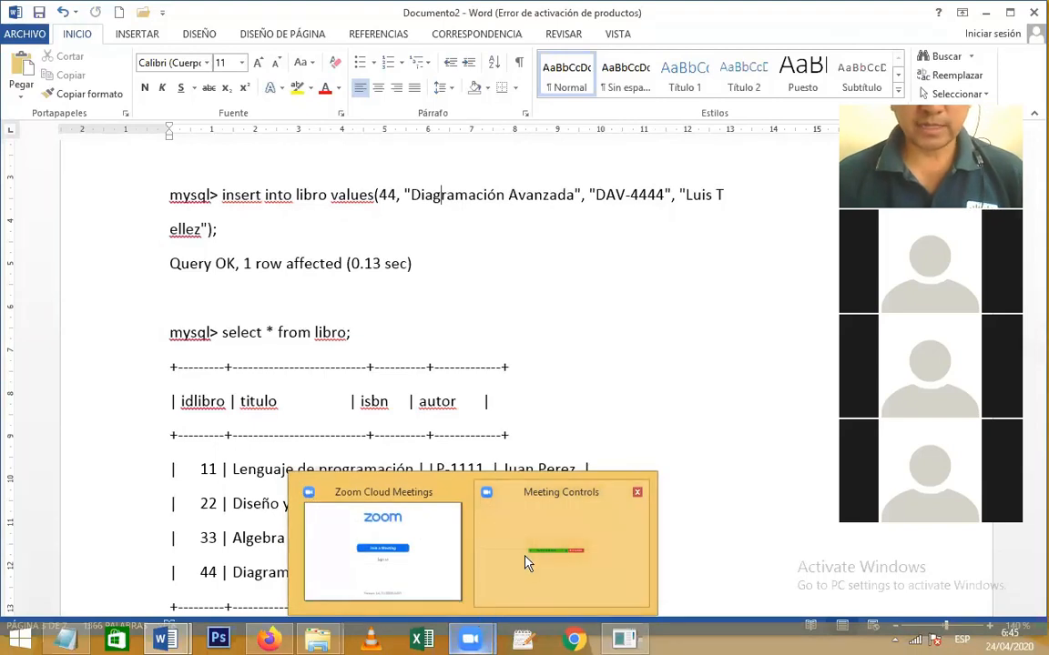
pyautogui.moveTo(527, 562)
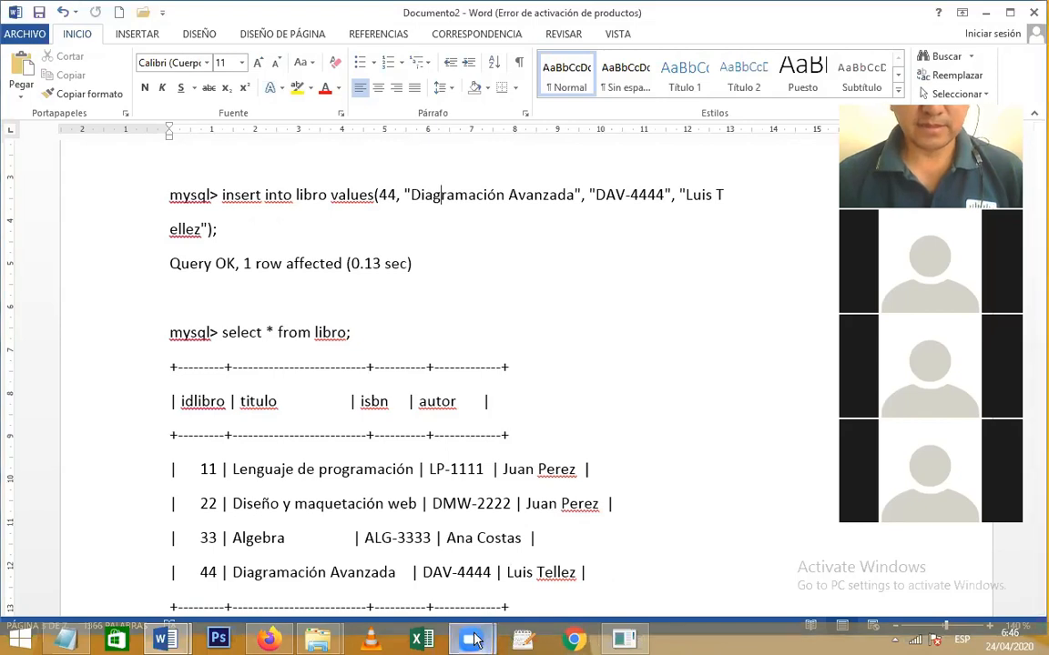
pyautogui.click(480, 512)
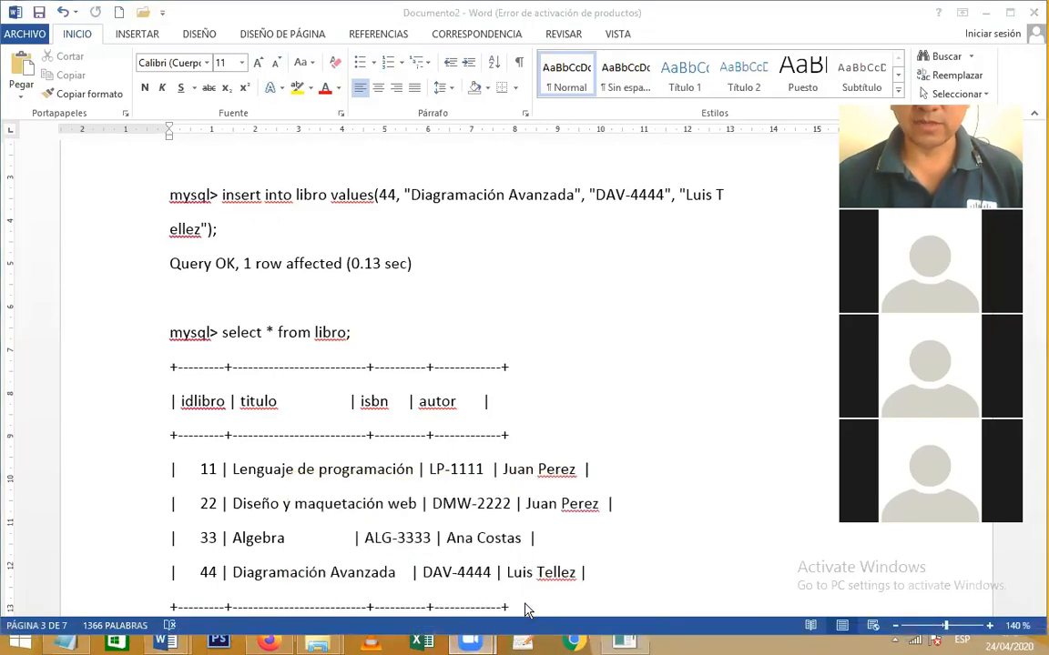